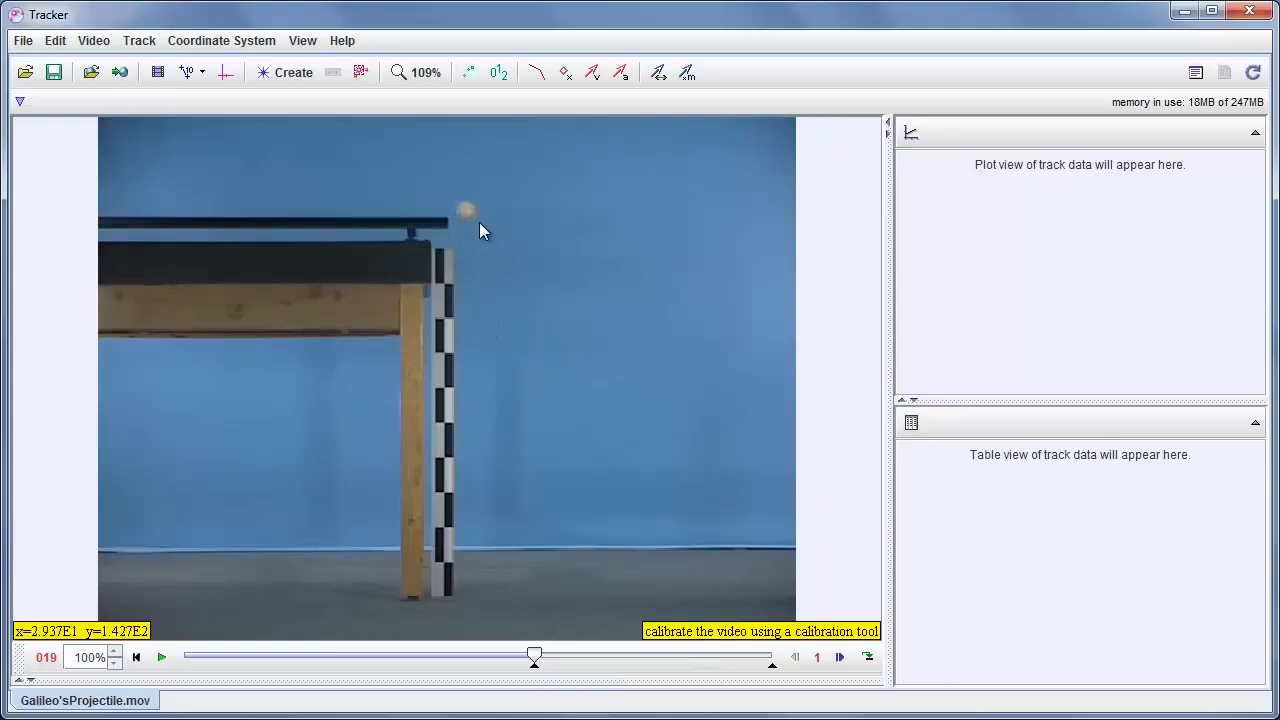
Set the clip's end frame to 30 and play the trimmed clip from frame 19.
left_click_drag(535, 656, 786, 675)
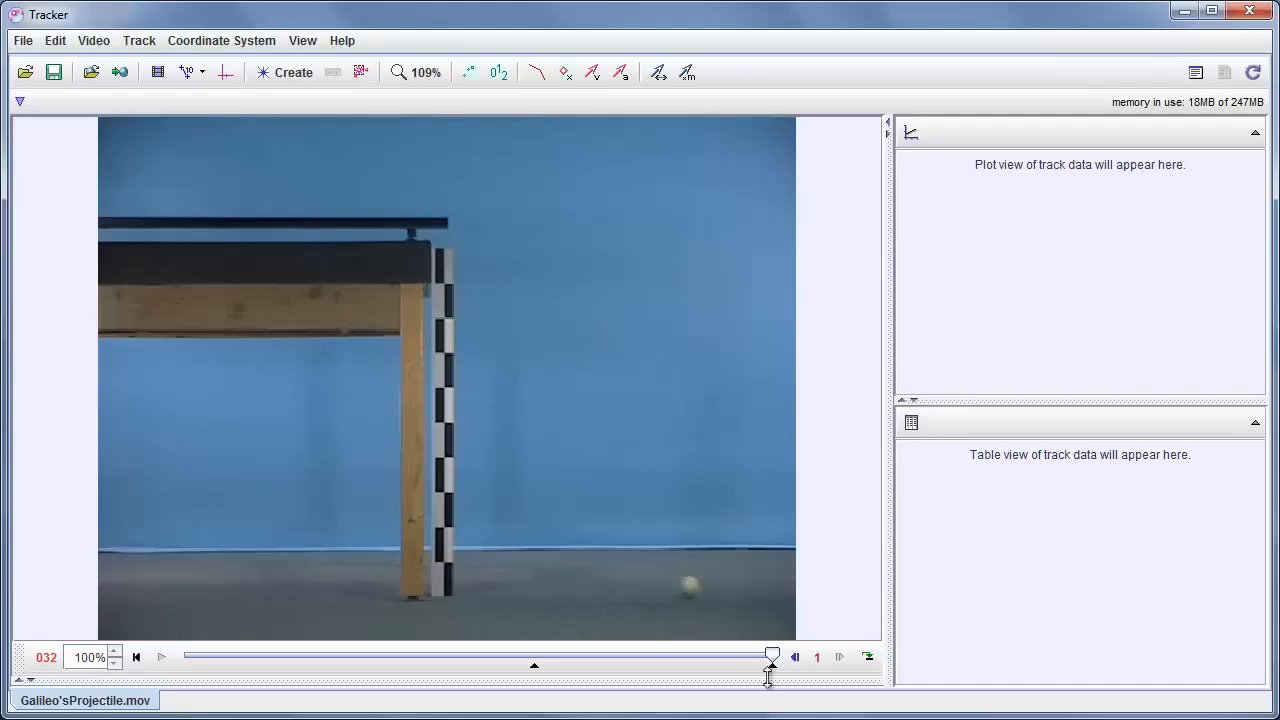
left_click_drag(766, 668, 740, 672)
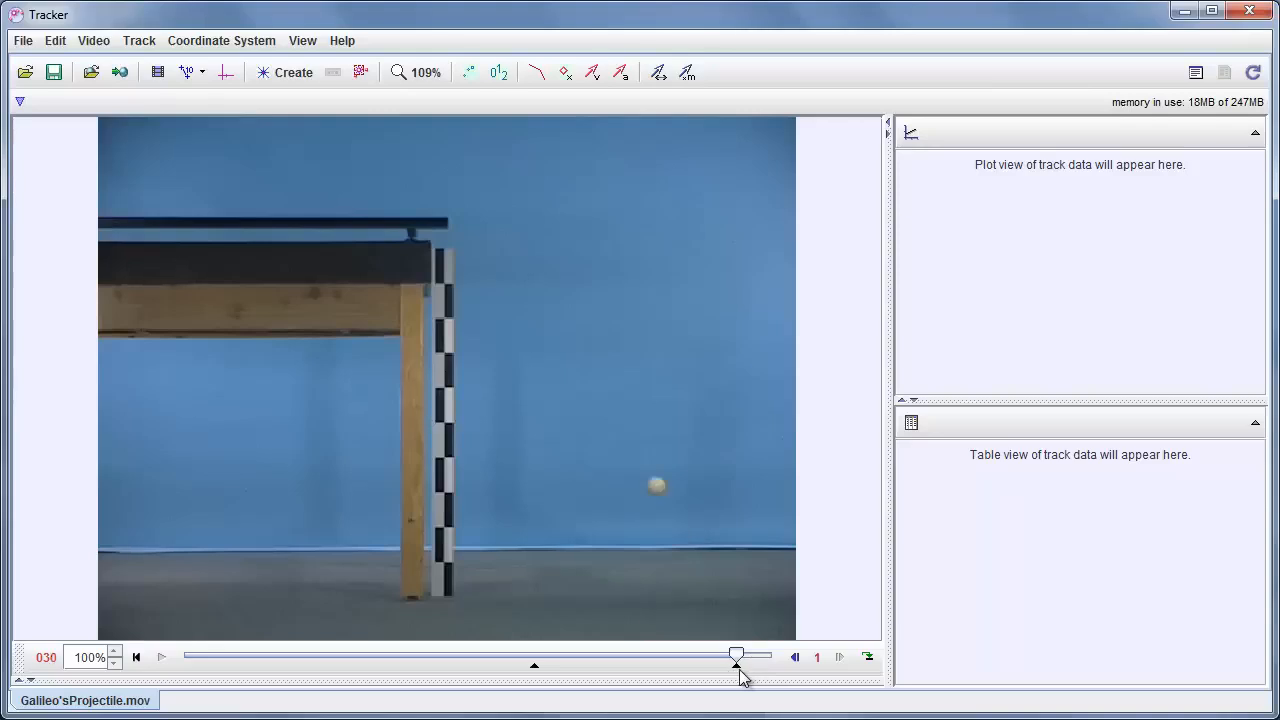
left_click(138, 660)
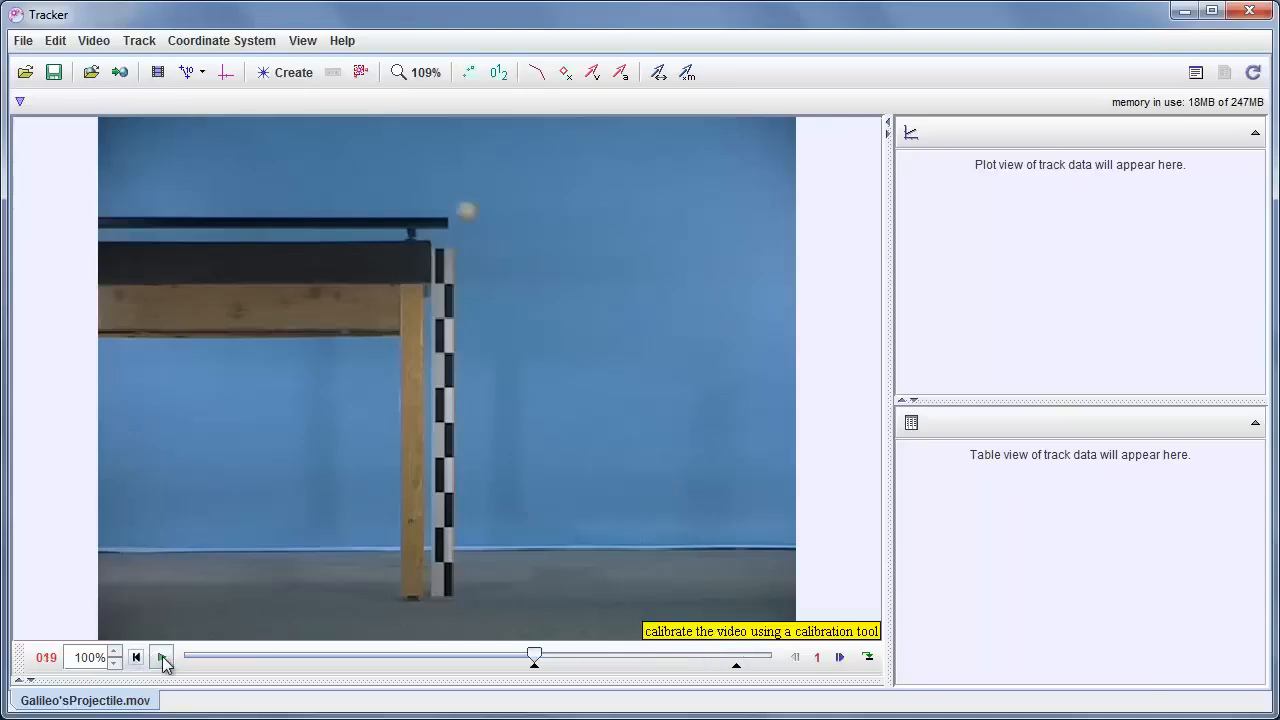
left_click(162, 658)
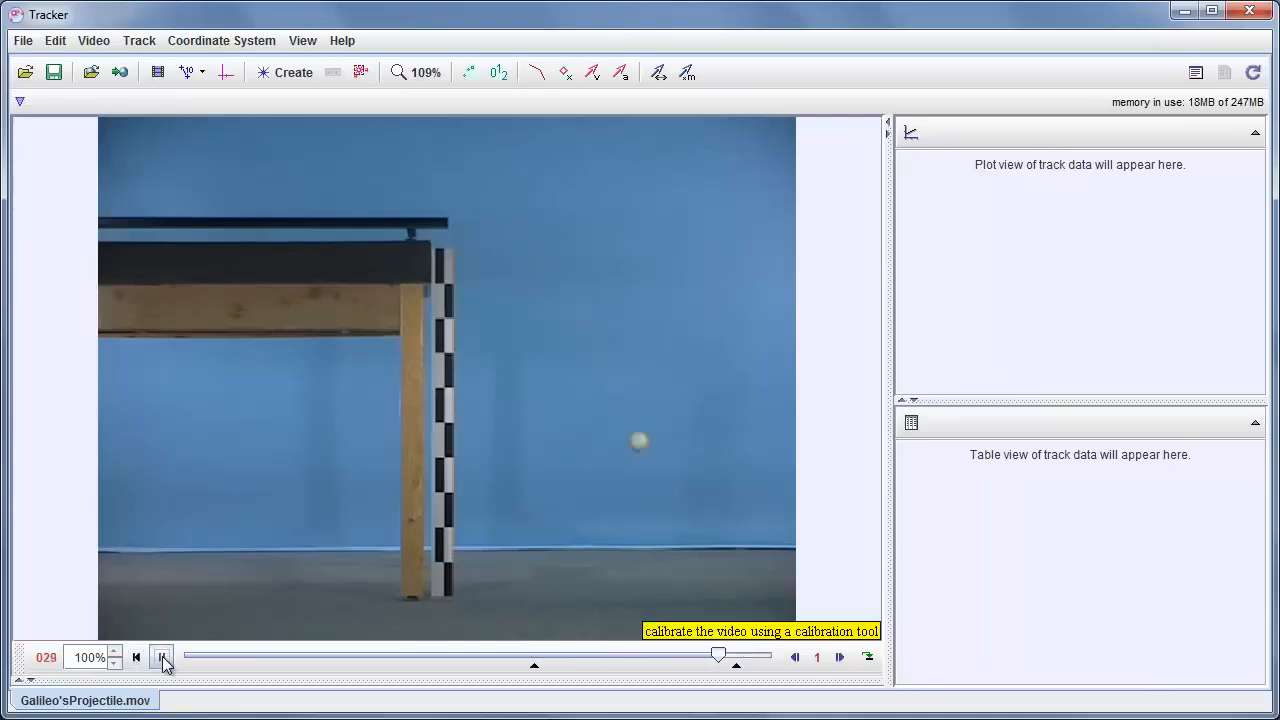
left_click(138, 660)
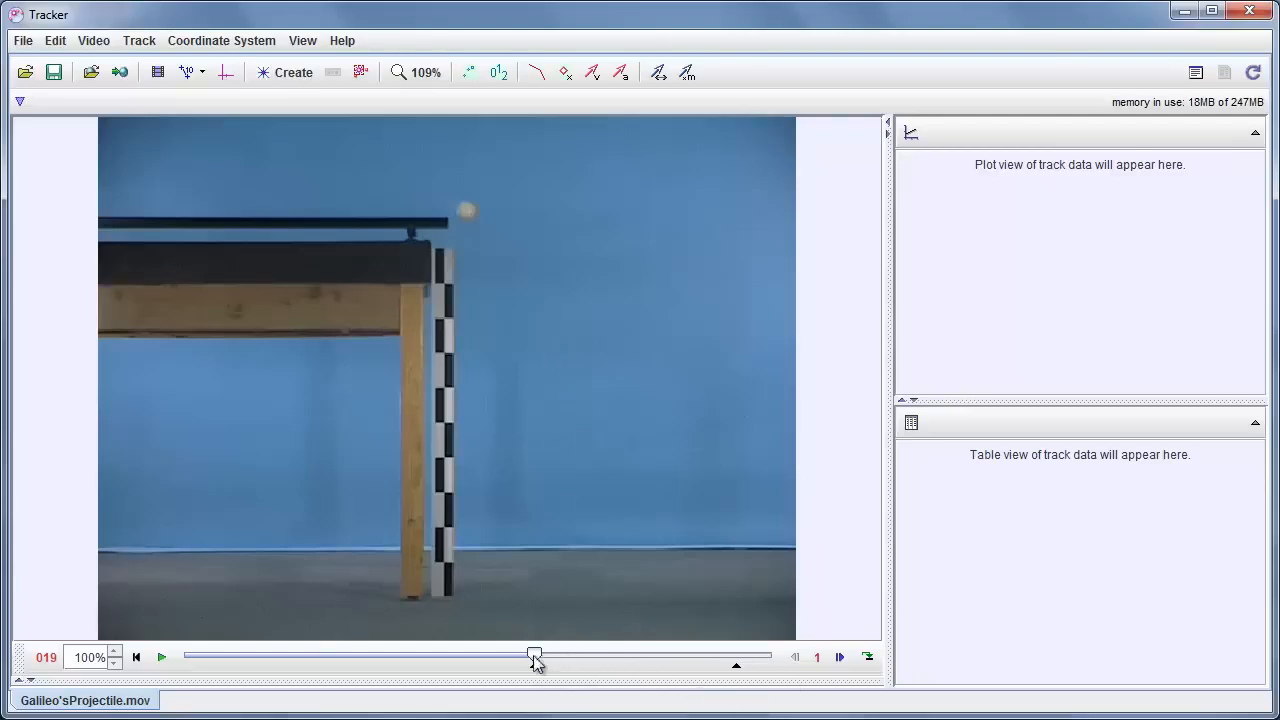
left_click_drag(535, 654, 537, 680)
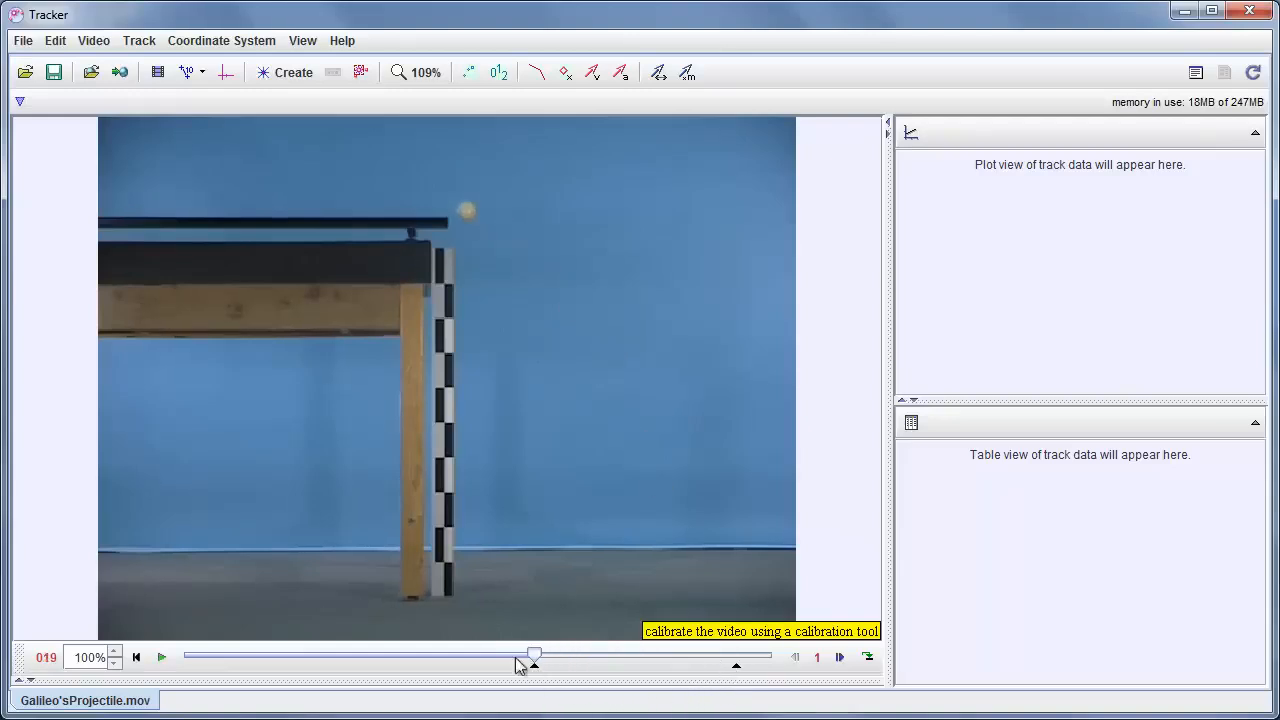
Add a new calibration stick and move it off the checkered ruler onto the open blue background.
left_click(189, 74)
mouse_move(195, 106)
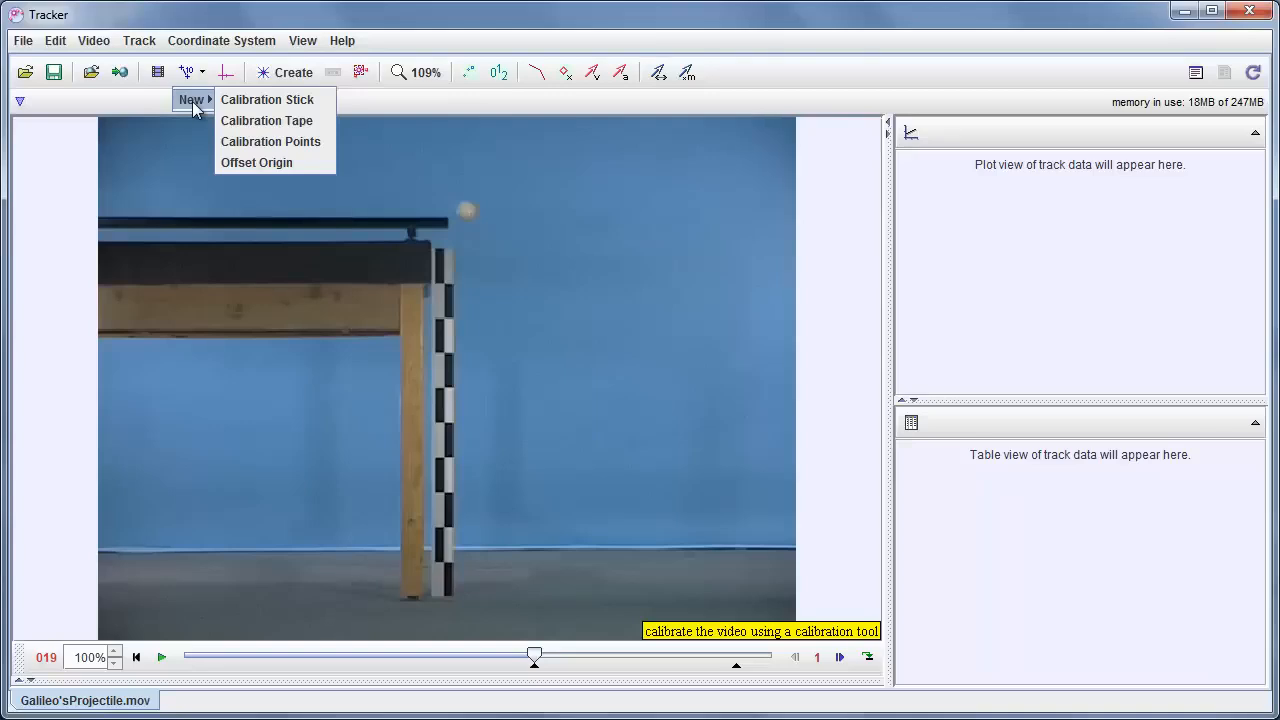
left_click(278, 106)
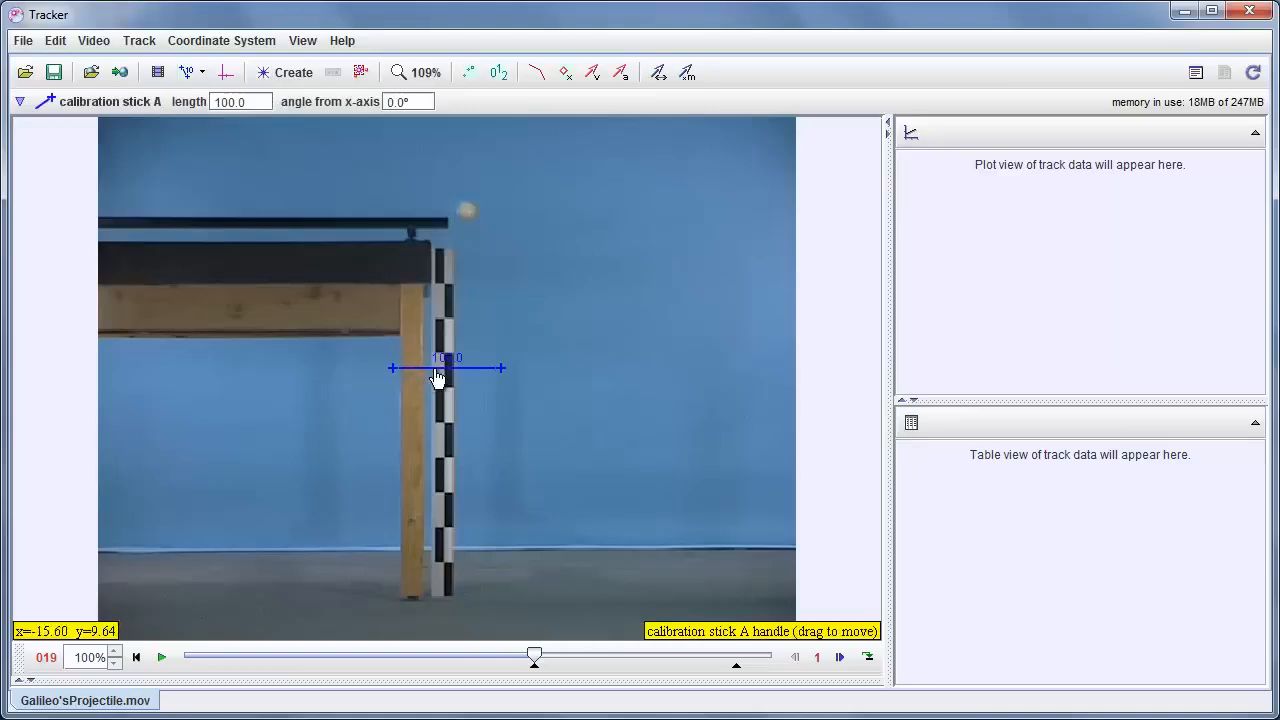
left_click_drag(447, 368, 559, 316)
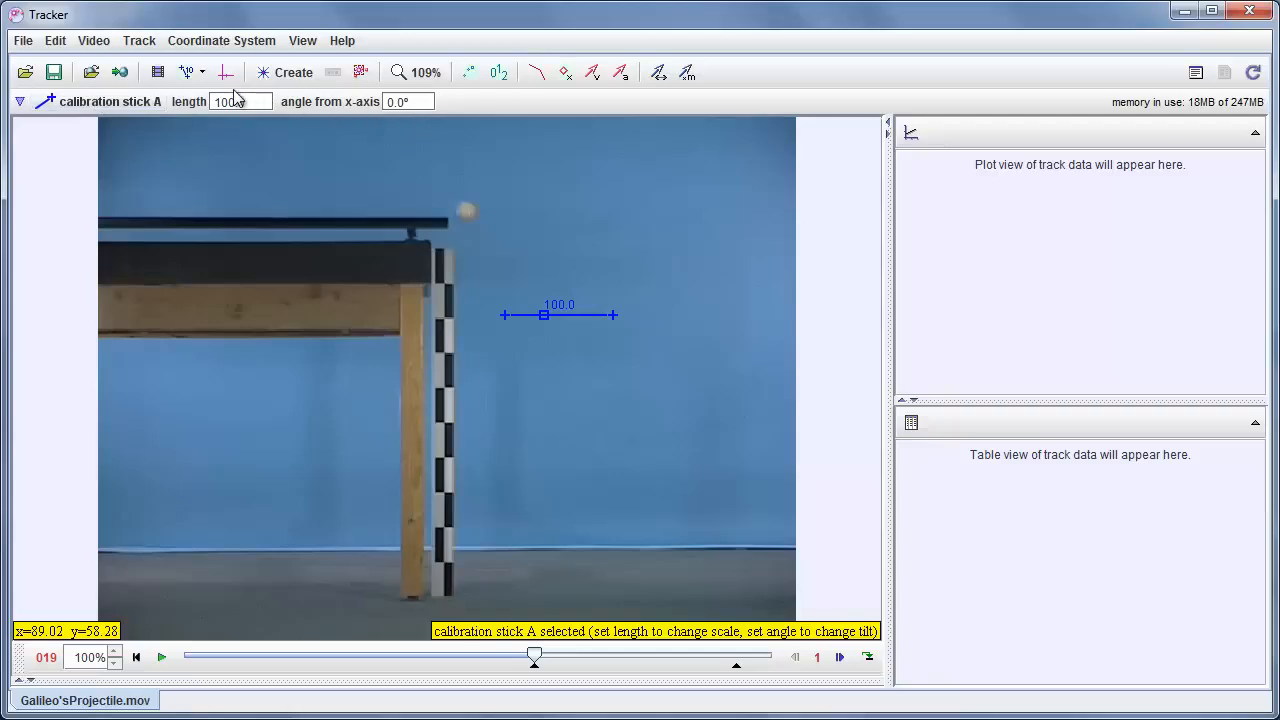
Change the calibration stick's color to yellow.
left_click(107, 104)
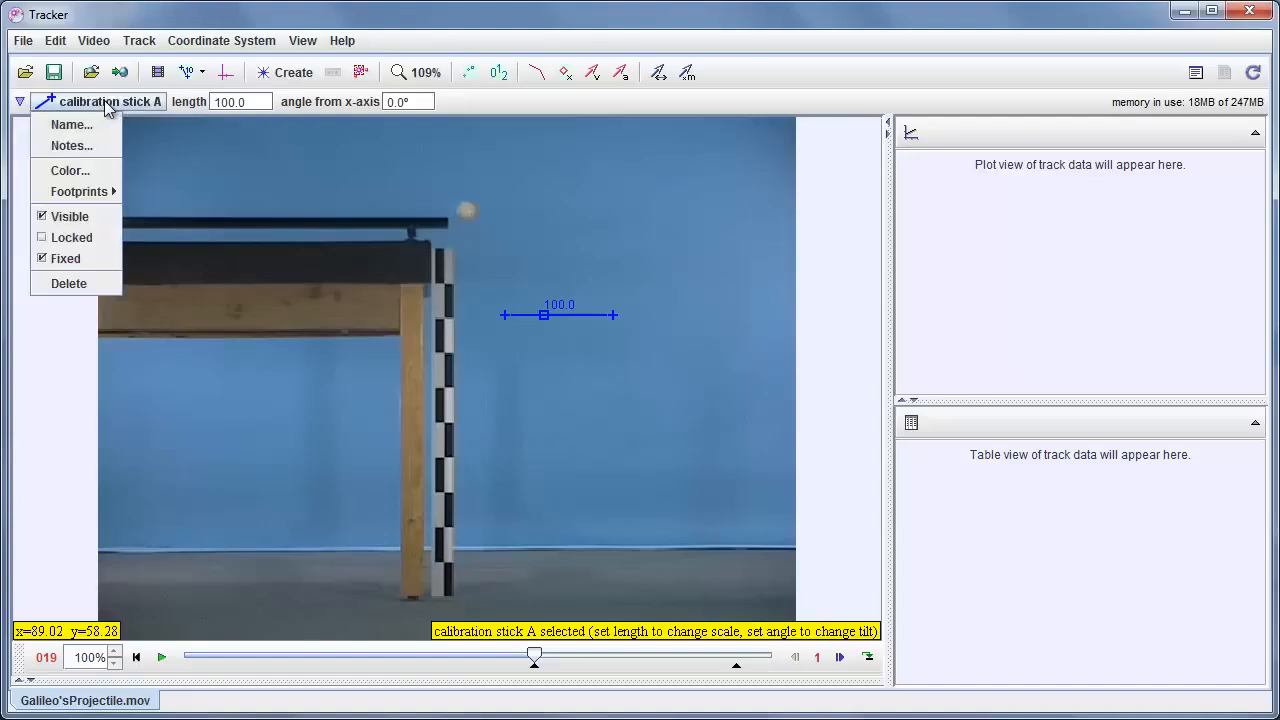
left_click(88, 176)
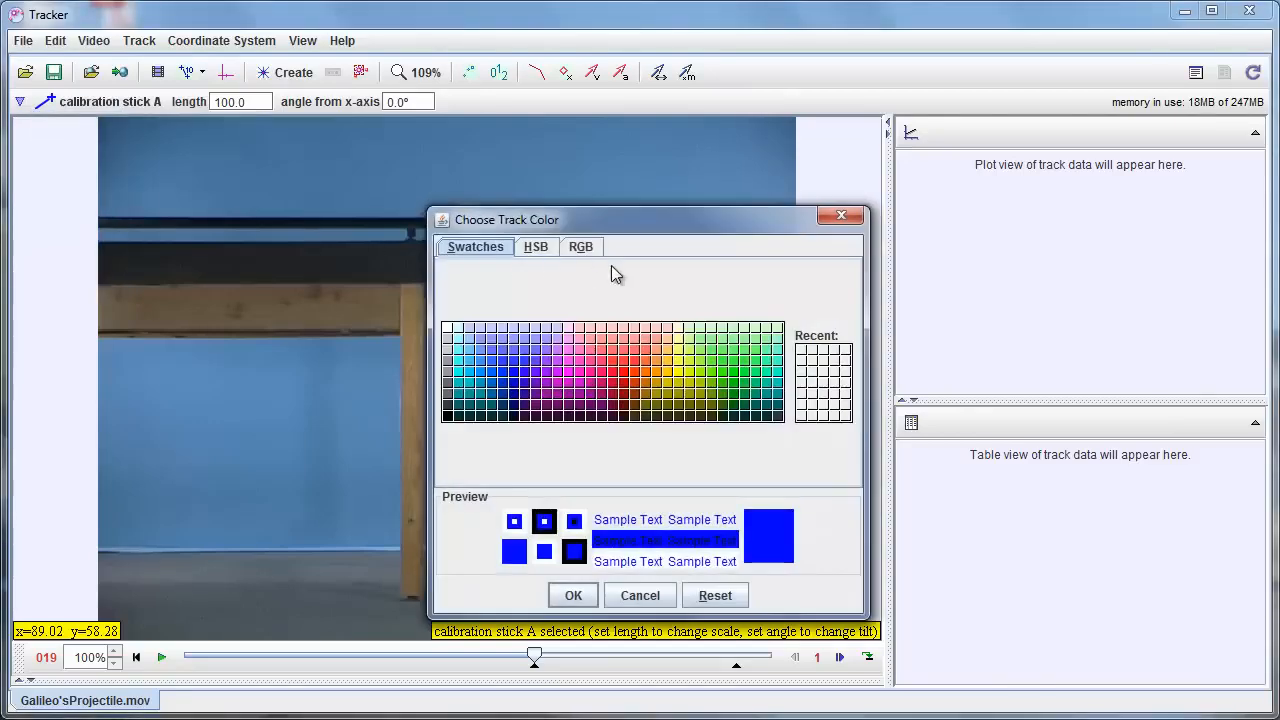
left_click_drag(625, 228, 891, 249)
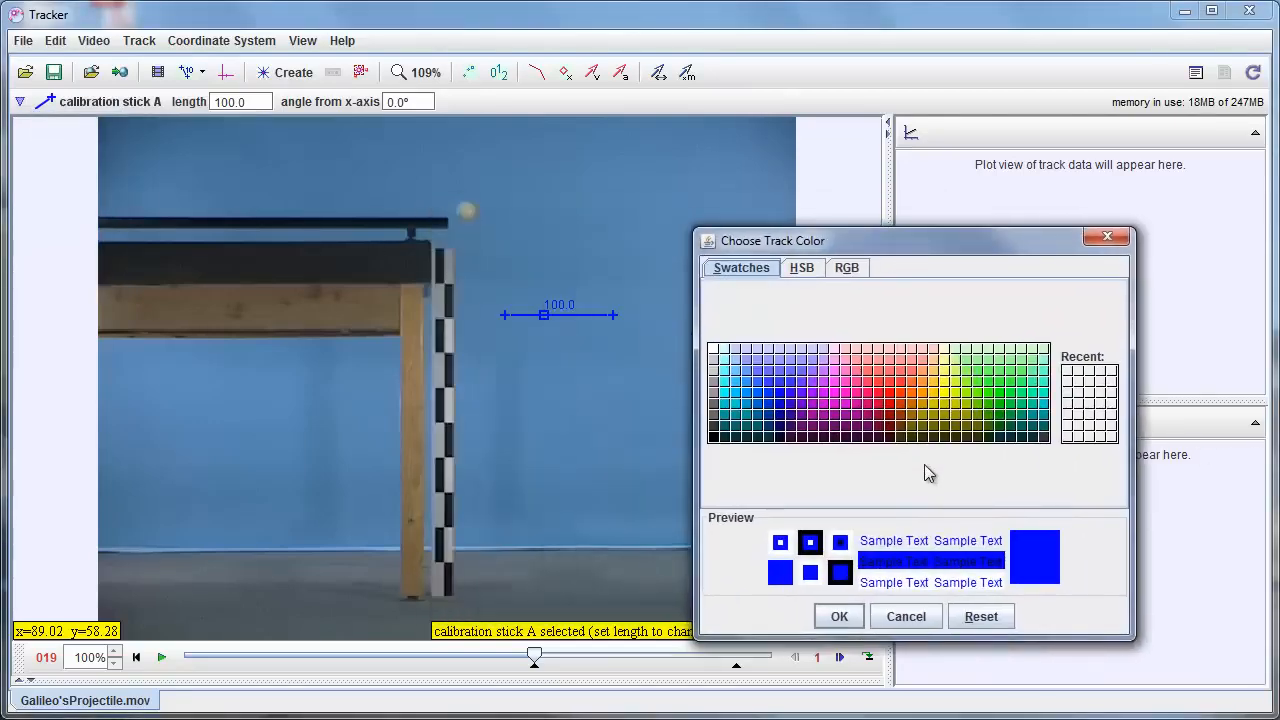
left_click(952, 401)
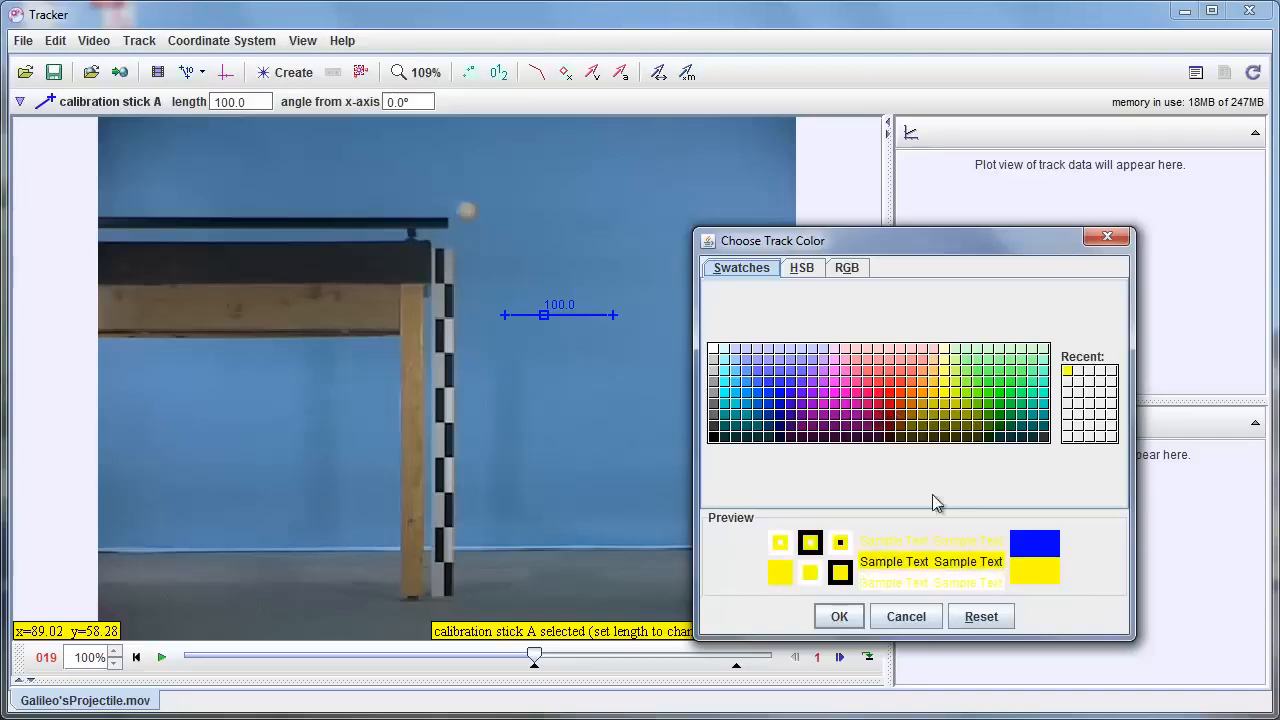
left_click(839, 617)
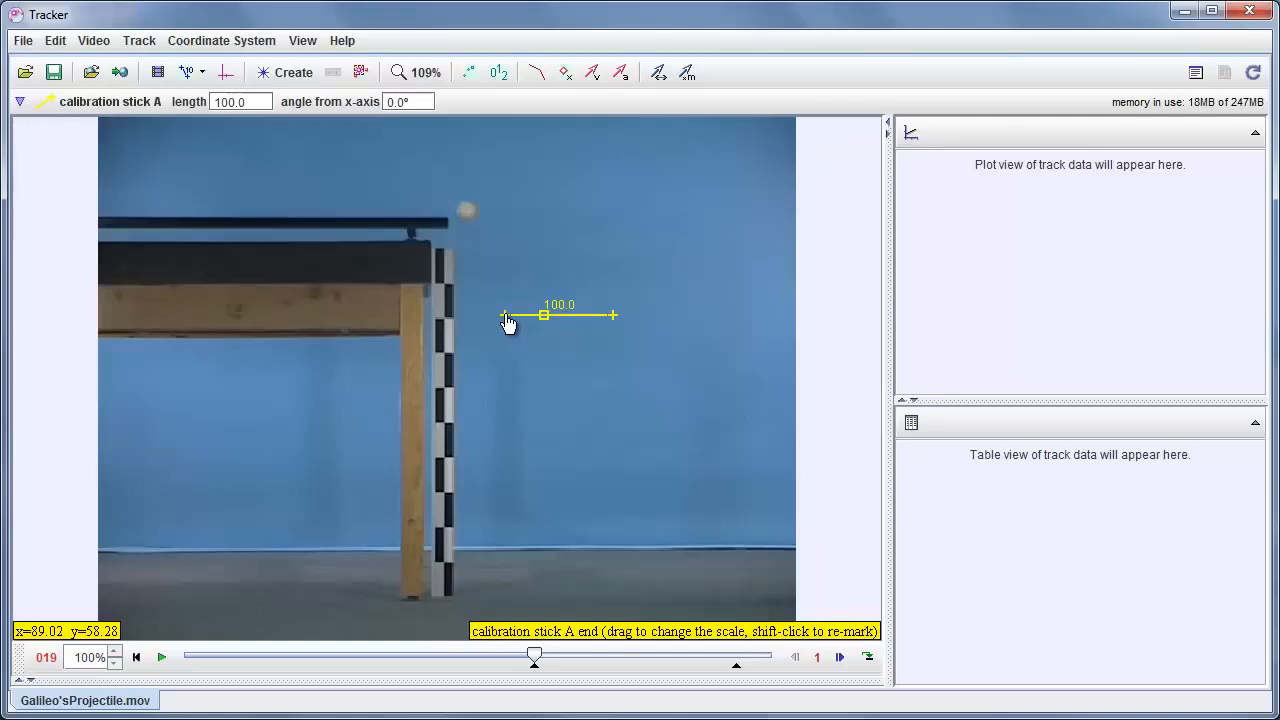
Stretch the calibration stick along the checkered ruler, placing its ends level with the ruler's top and bottom.
left_click_drag(505, 318, 461, 258)
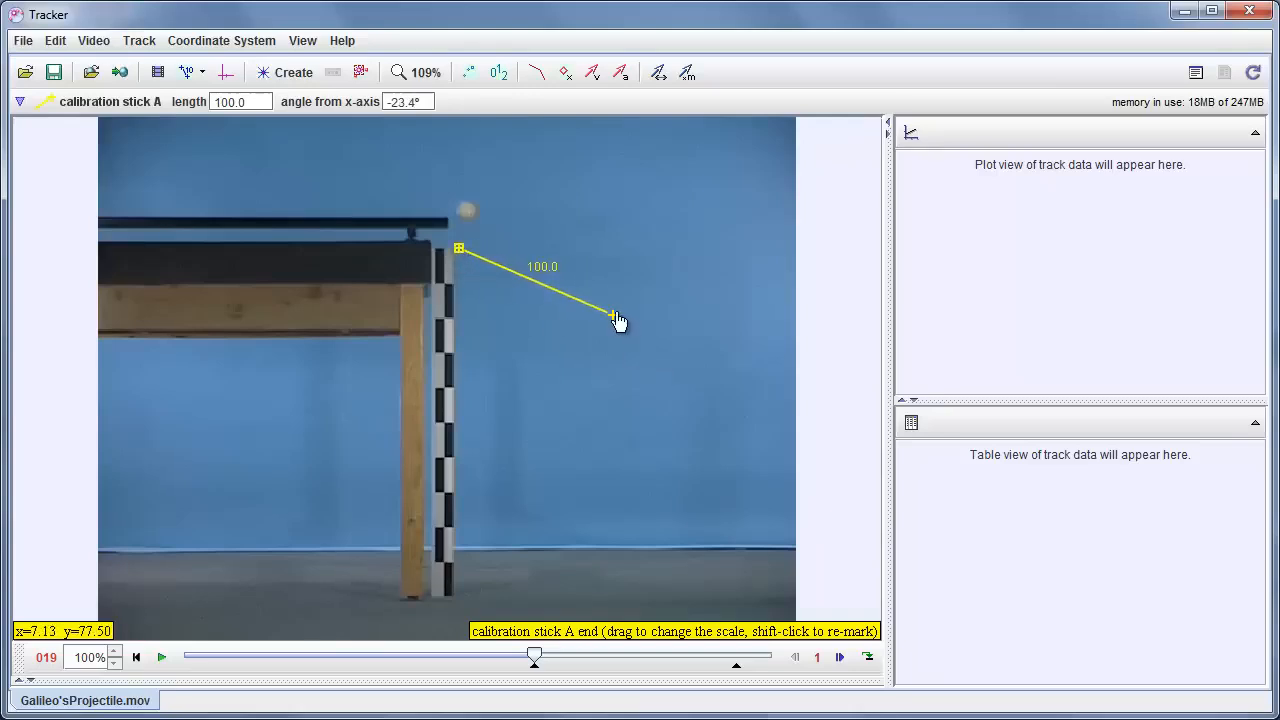
left_click_drag(612, 321, 460, 606)
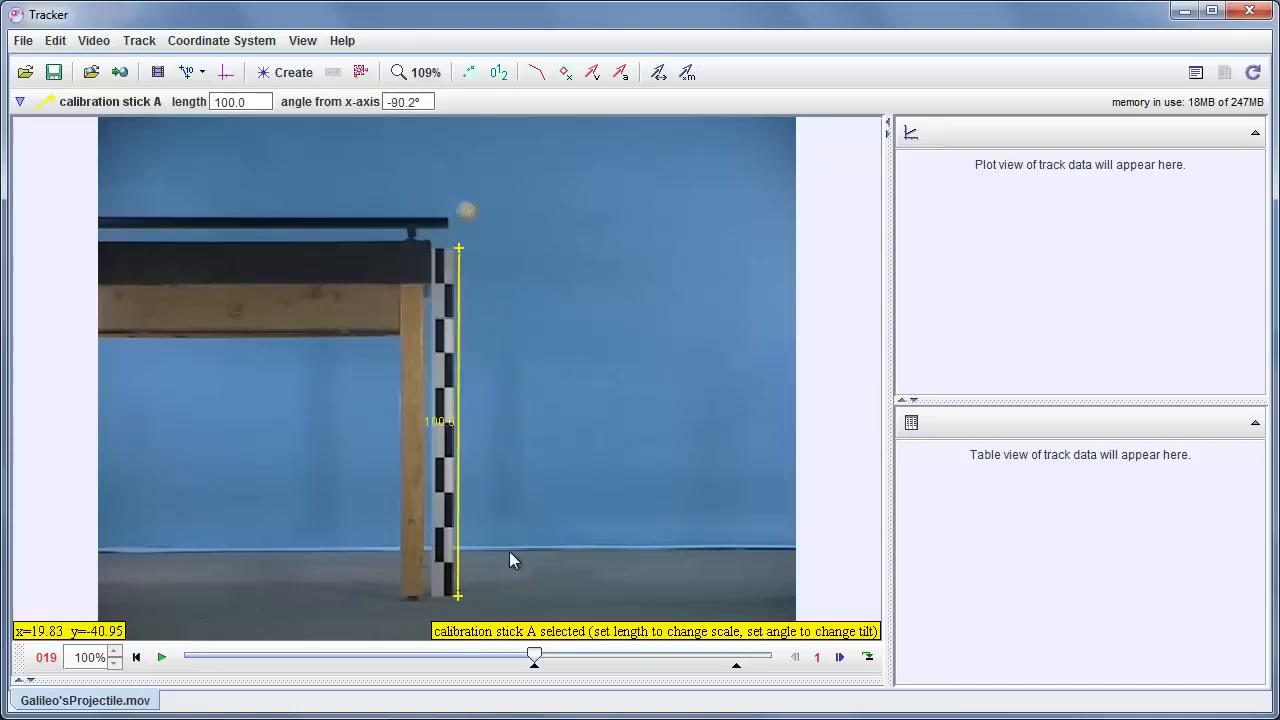
Examine the alignment of the calibration stick's two ends with the ruler at 200% zoom, and return to 100%.
scroll(484, 266, "up", 1)
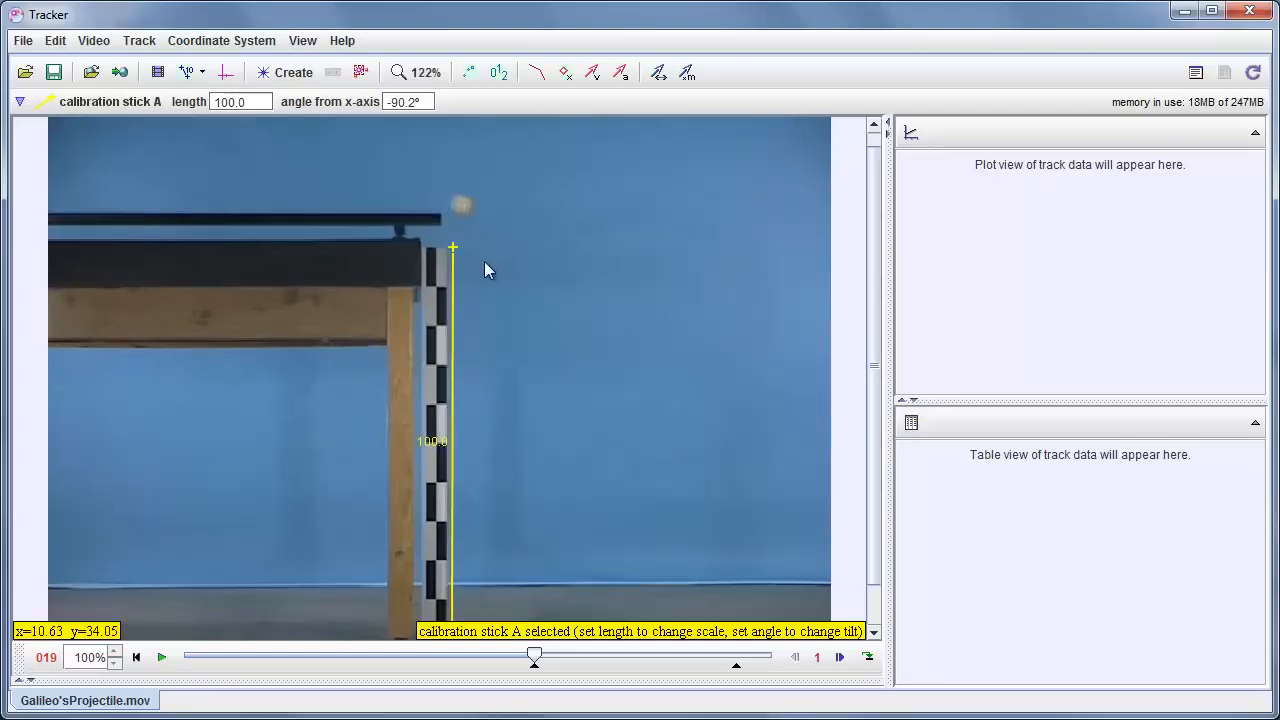
scroll(484, 266, "down", 1)
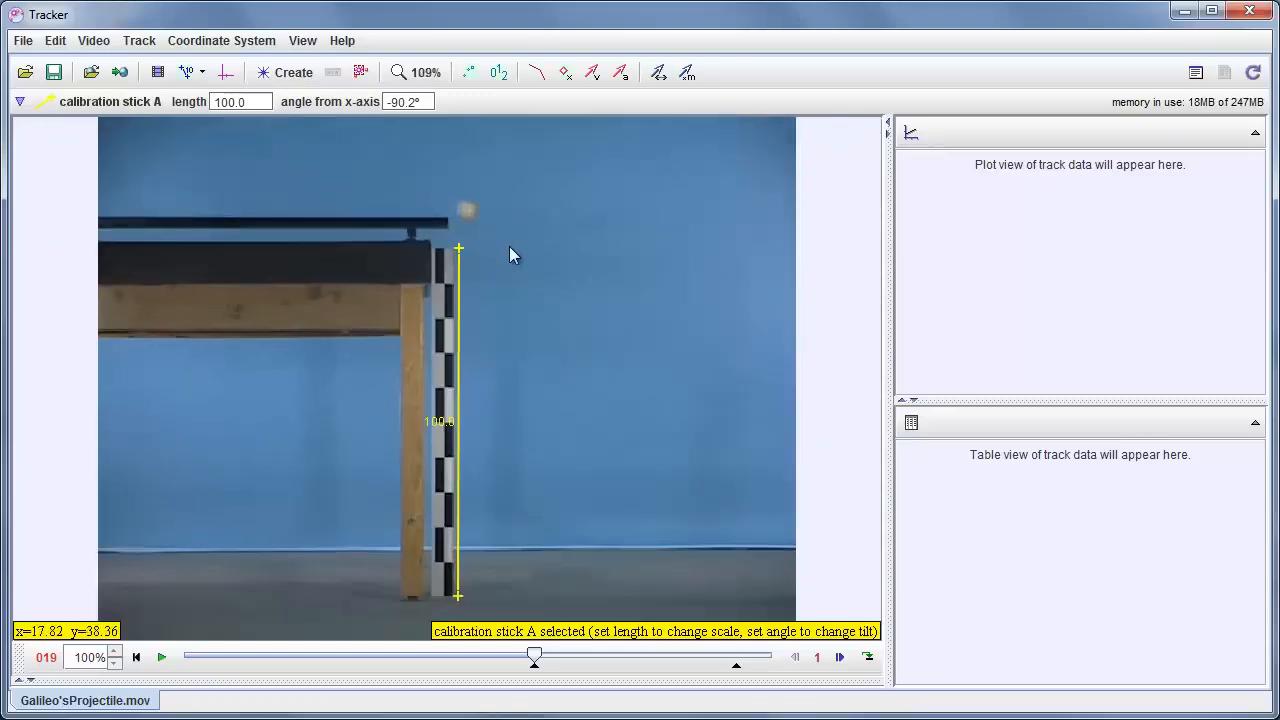
scroll(509, 254, "down", 1)
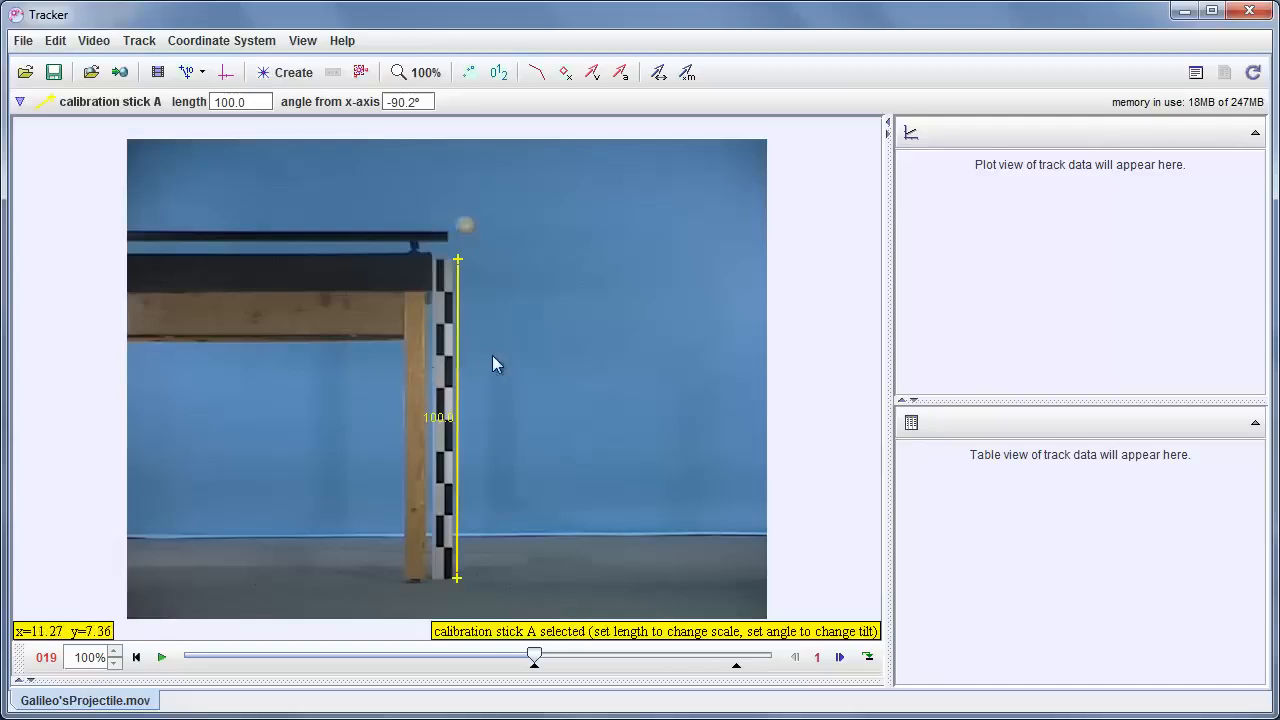
left_click(425, 73)
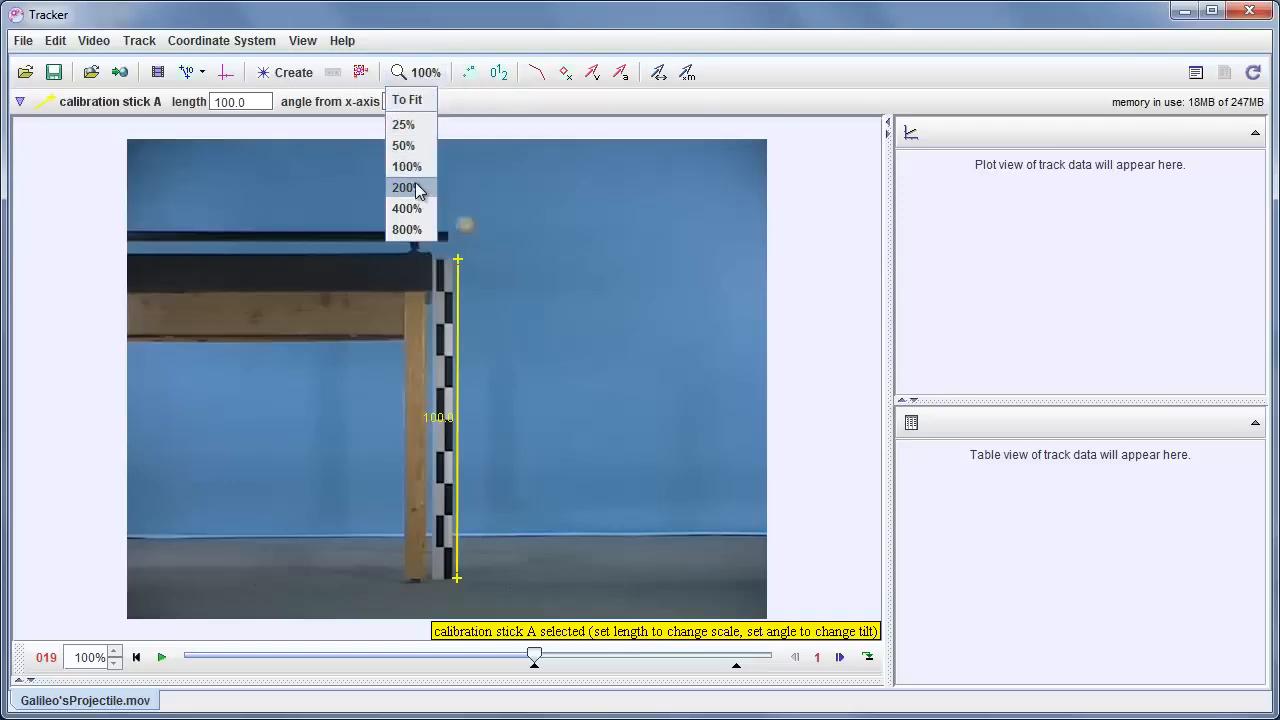
left_click(416, 188)
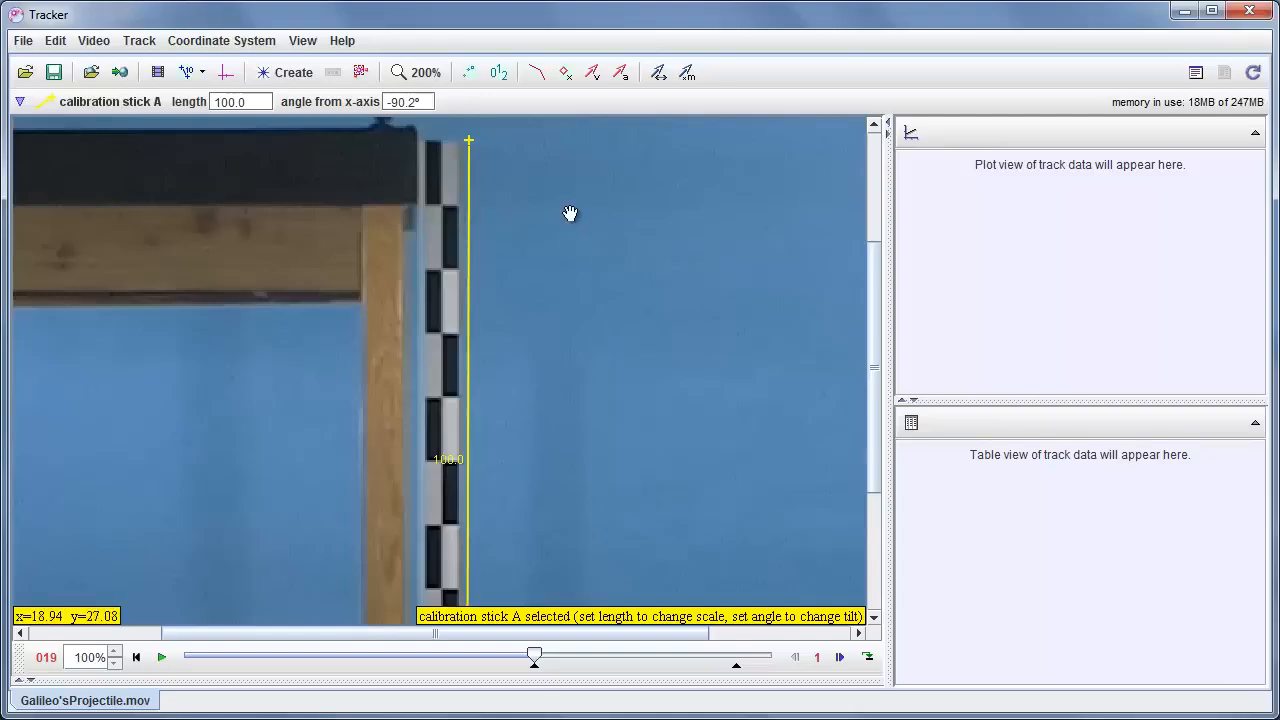
left_click_drag(570, 213, 536, 402)
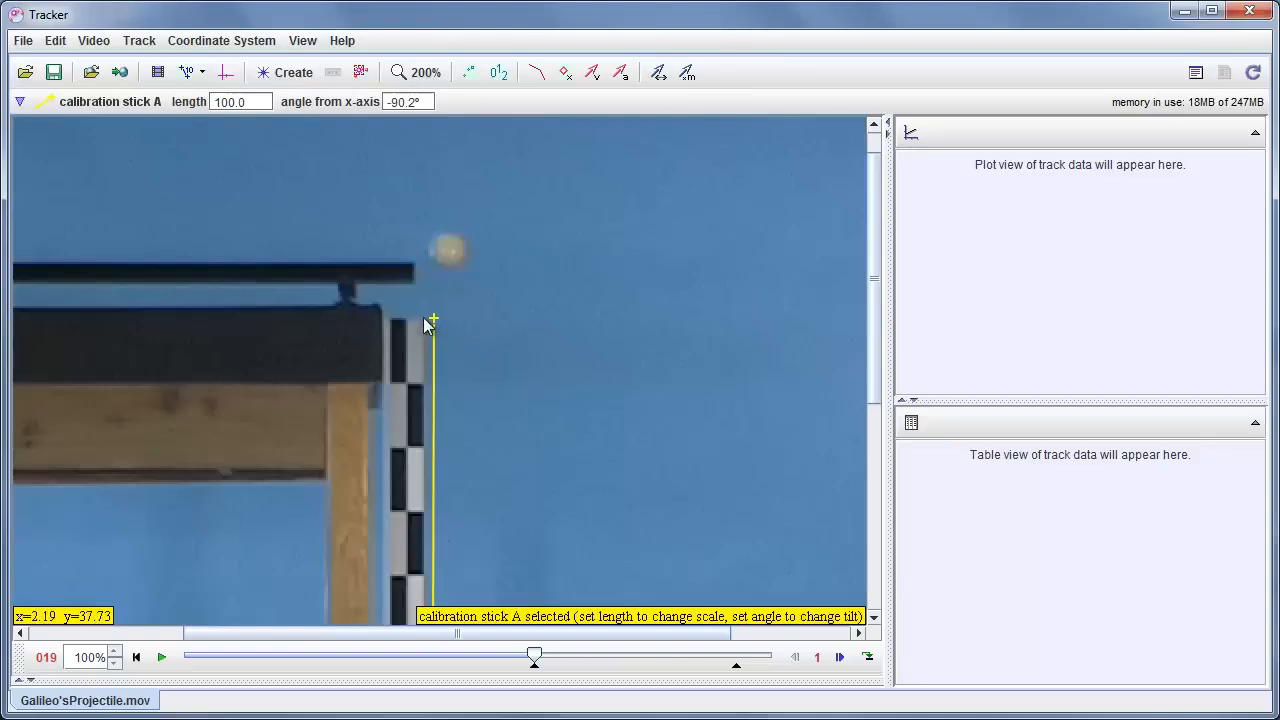
scroll(547, 476, "down", 10)
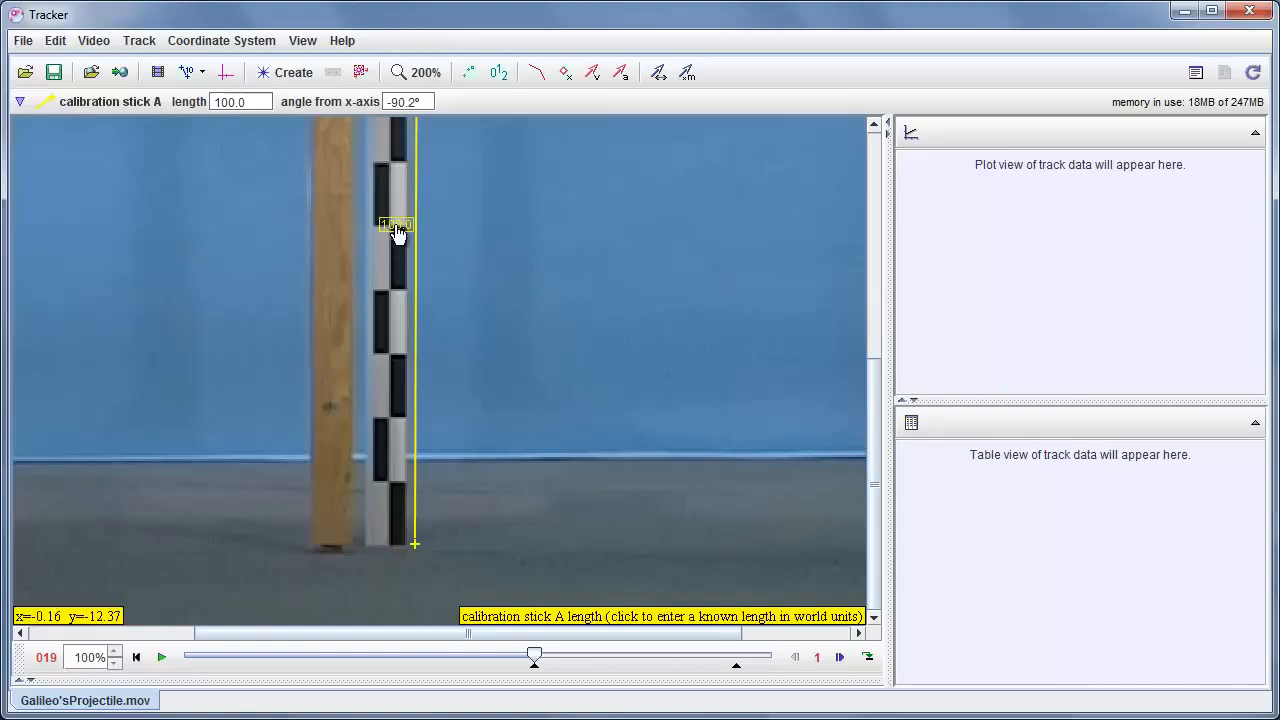
scroll(513, 283, "up", 2)
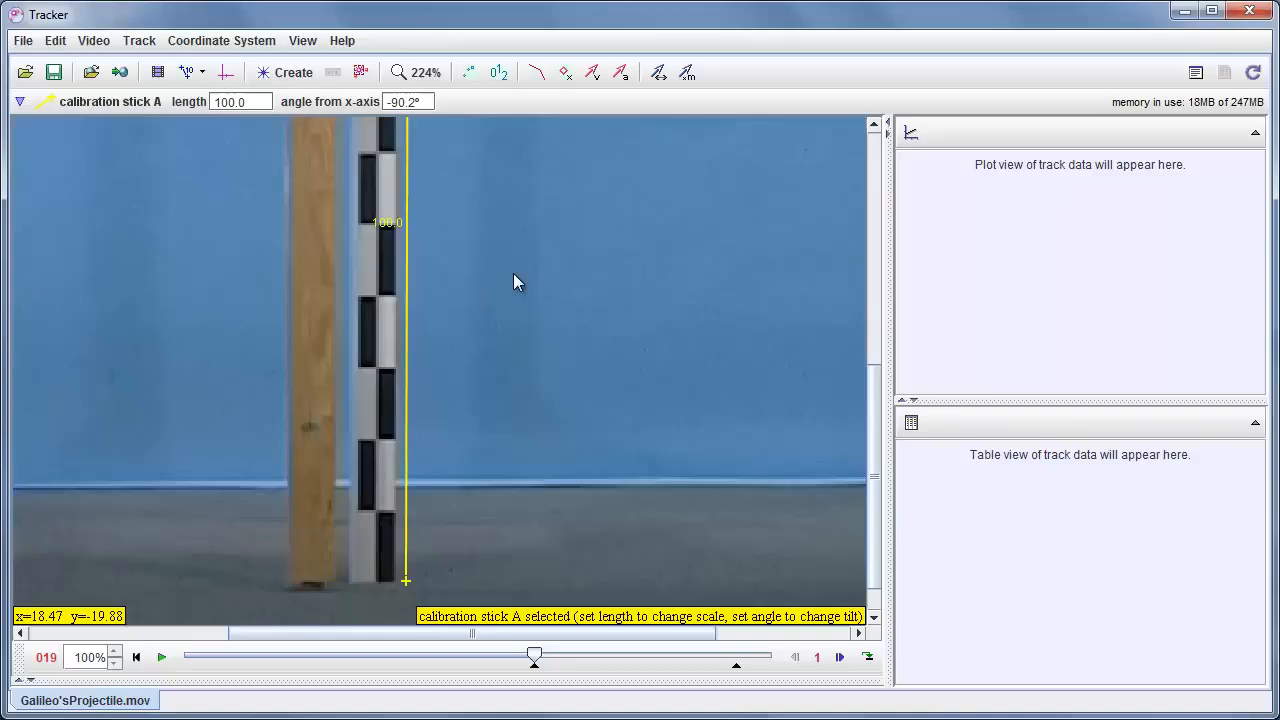
scroll(514, 276, "down", 2)
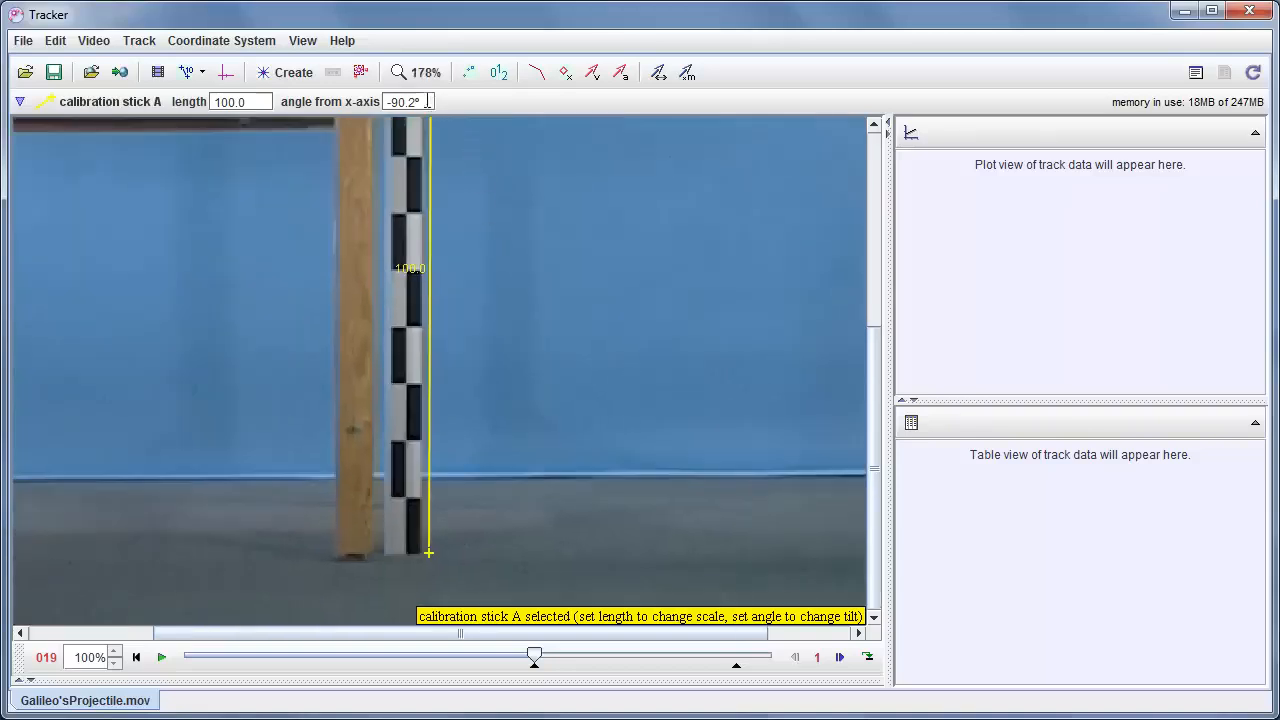
left_click(422, 70)
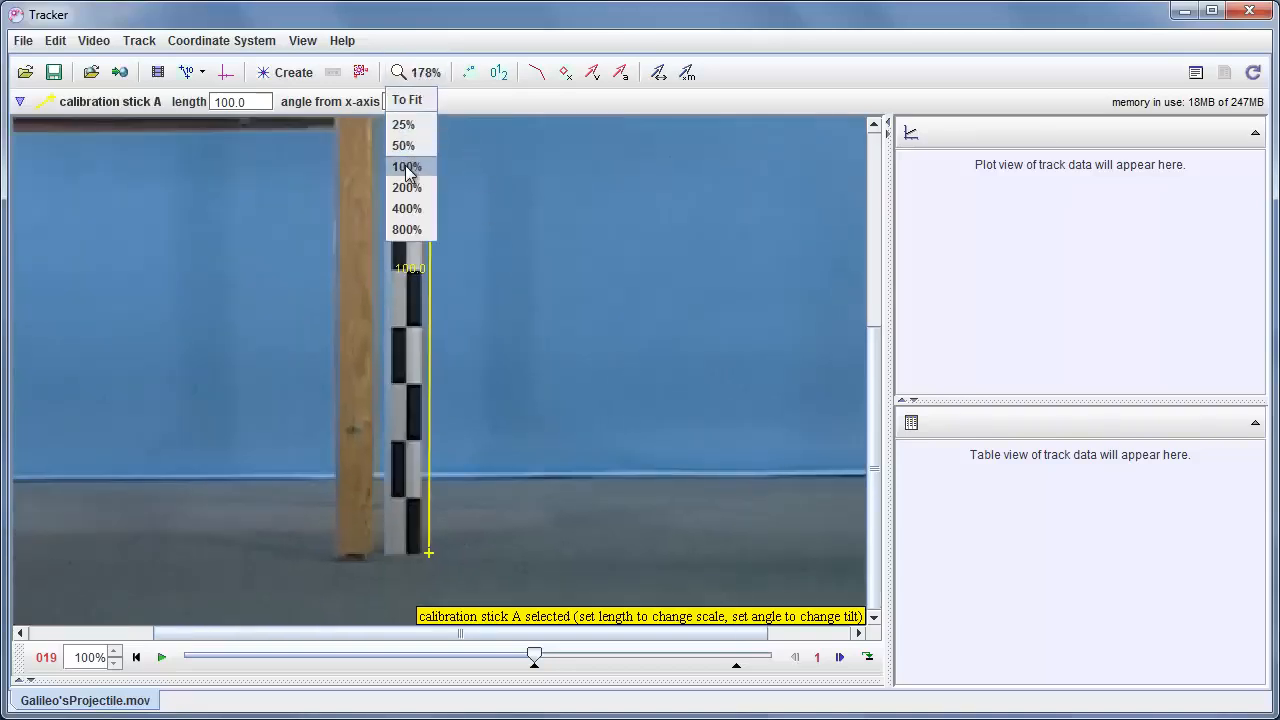
left_click(406, 170)
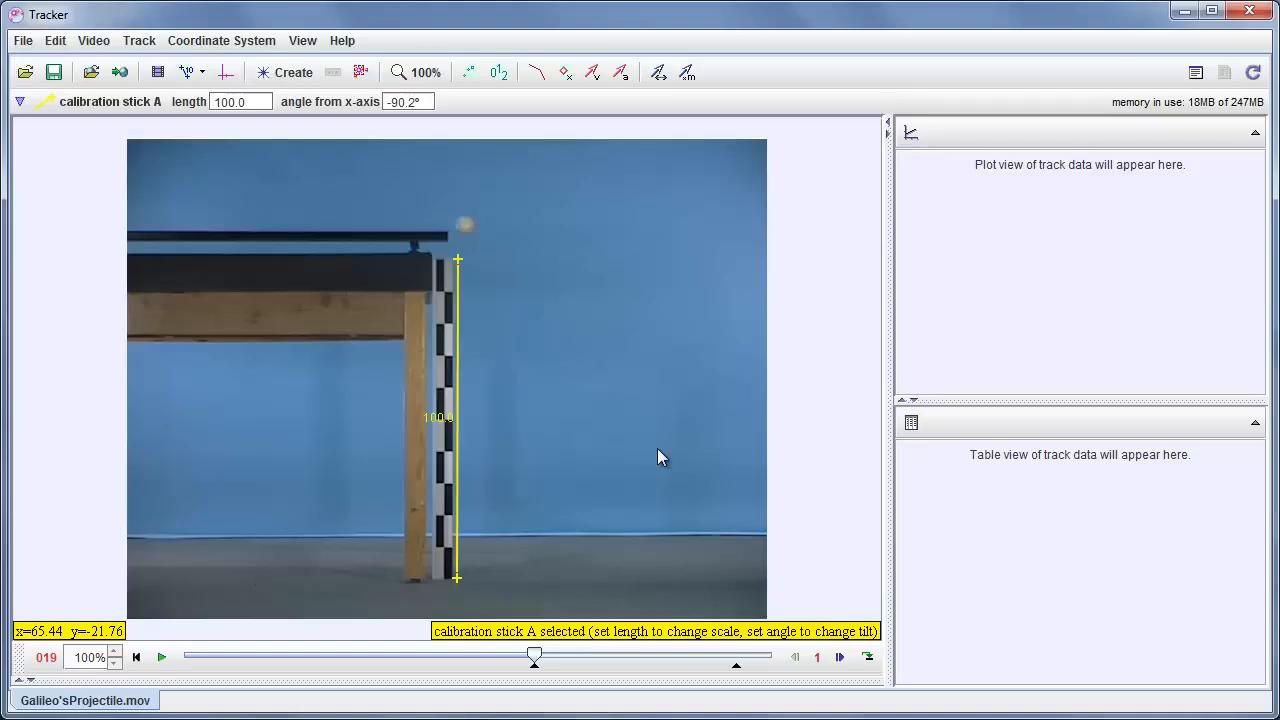
Set the calibration stick's length to 1 and hide the stick.
left_click(436, 424)
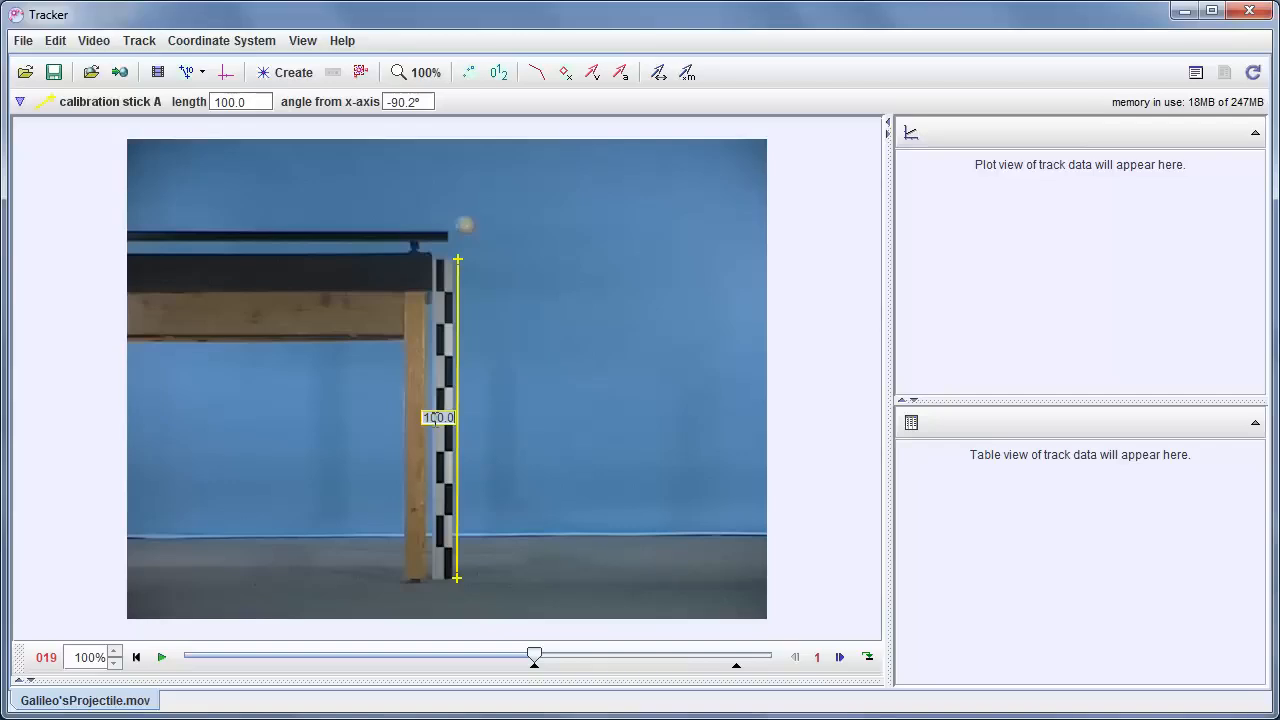
type("1")
key("Return")
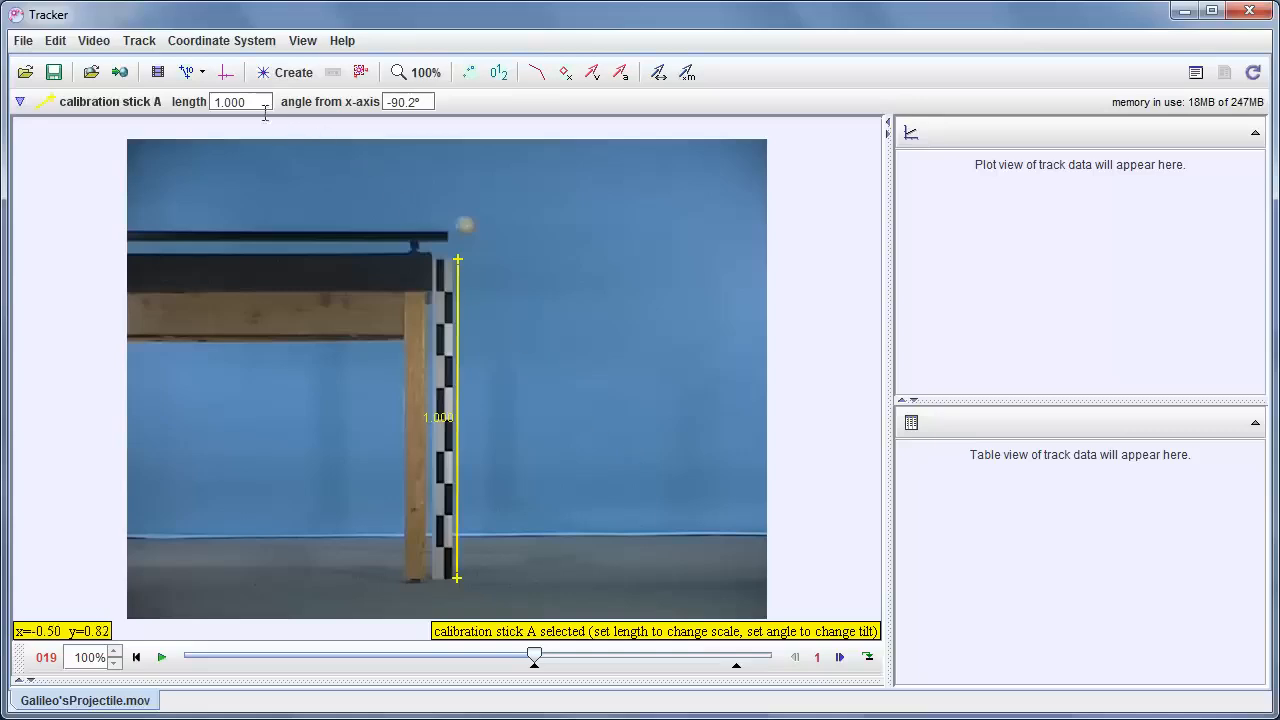
left_click(187, 72)
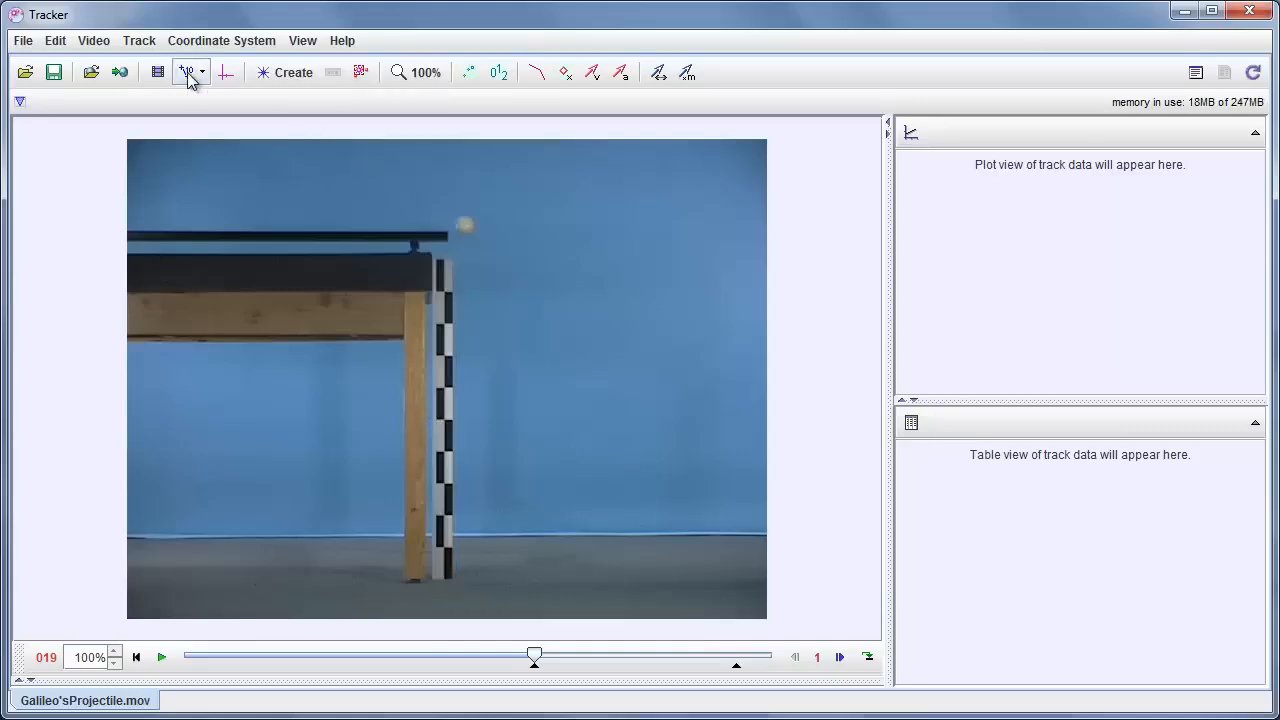
left_click(187, 72)
left_click(187, 72)
Place the coordinate axes' origin on the ball at pixel position x 338.00, y 87.50, and hide the axes.
left_click(226, 74)
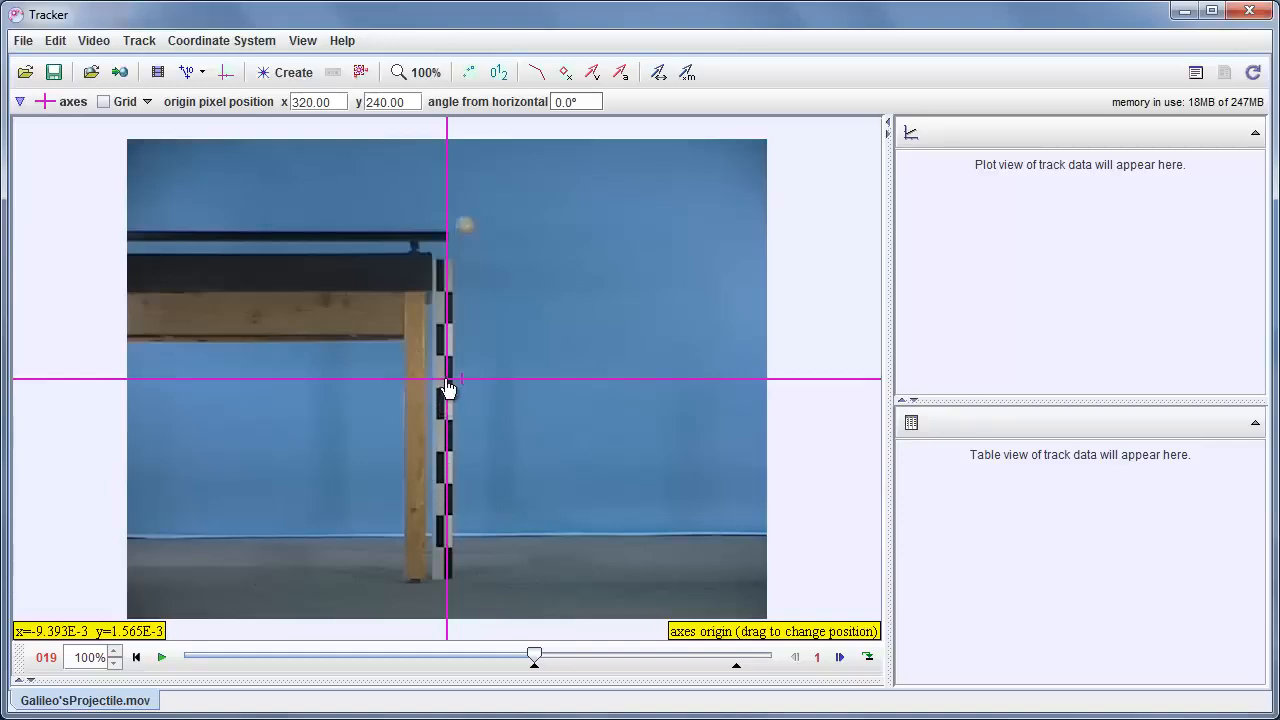
left_click_drag(448, 390, 468, 235)
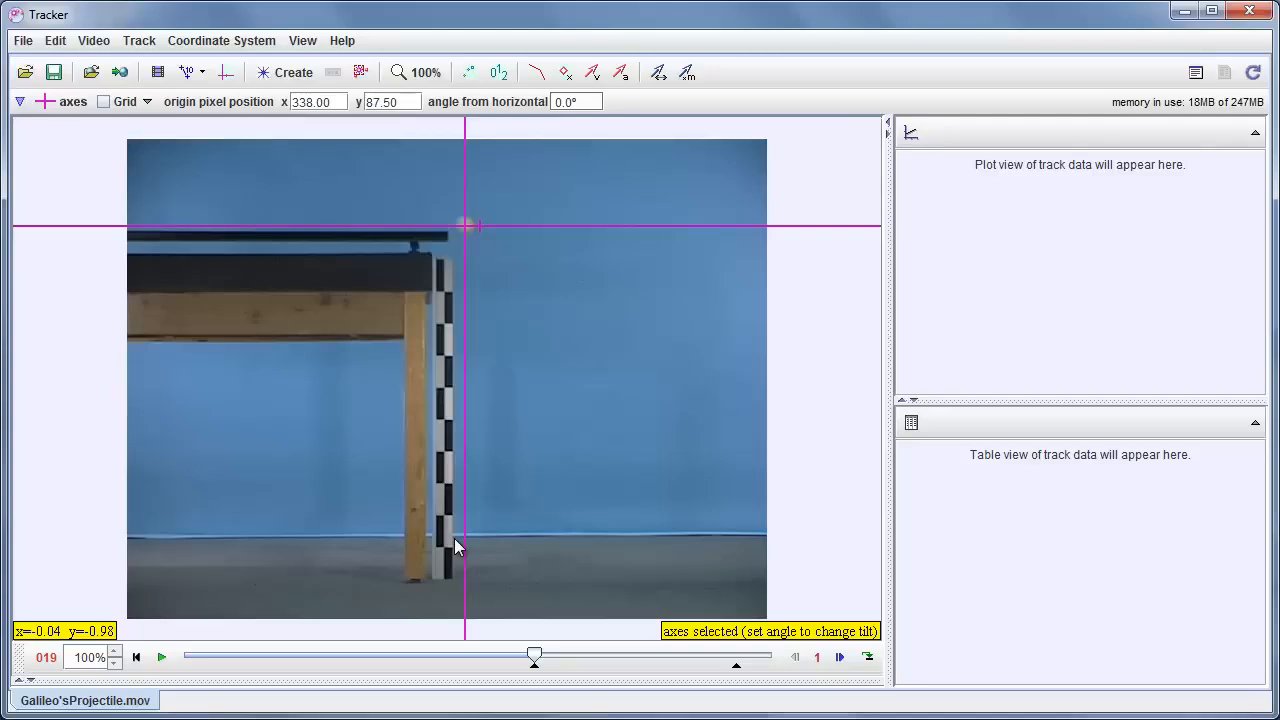
left_click(621, 227)
mouse_move(621, 229)
left_mouse_down()
mouse_move(598, 181)
mouse_move(626, 196)
mouse_move(630, 266)
mouse_move(626, 224)
left_mouse_up()
left_click(226, 76)
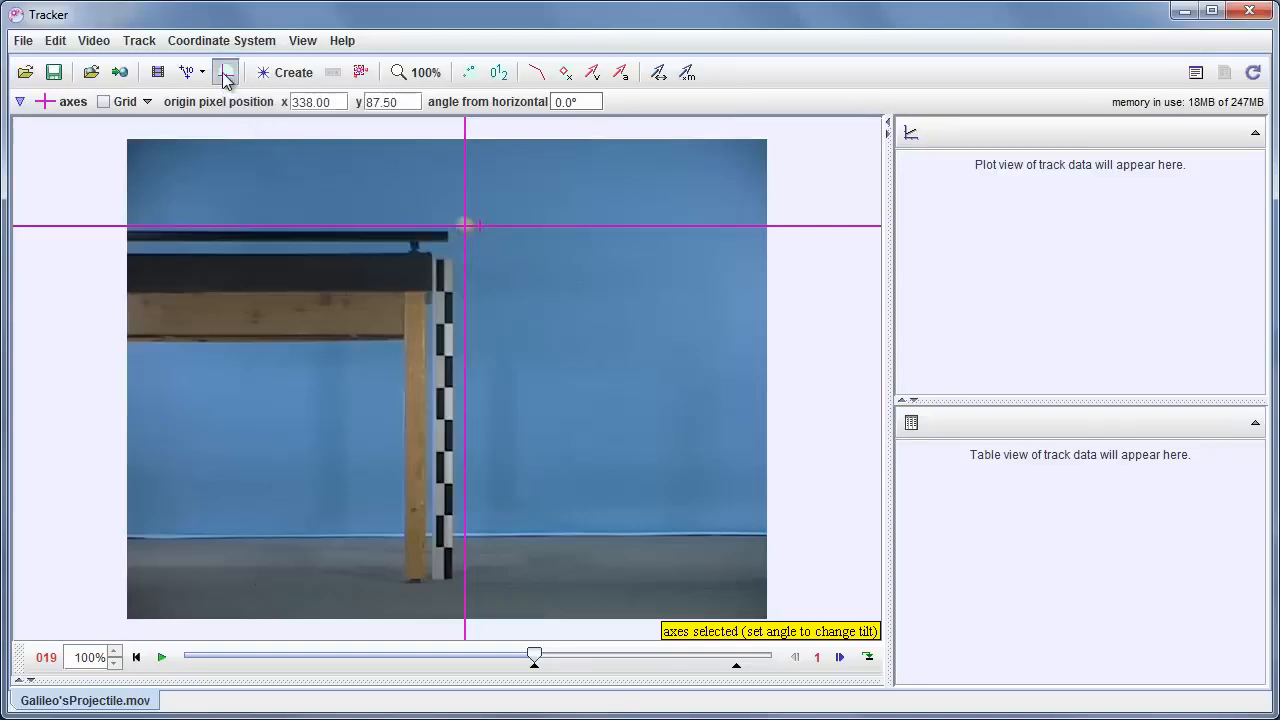
left_click(226, 76)
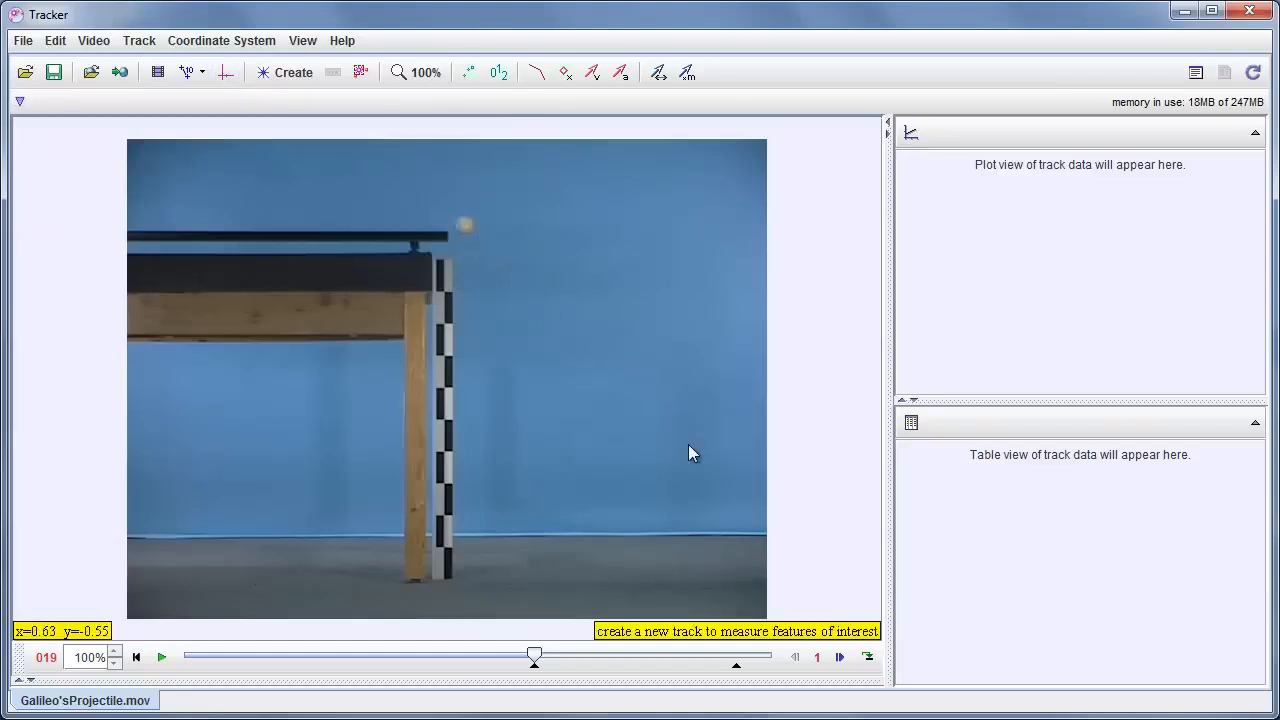
Create a point mass track for the ball and move the Track Control window slightly down over the video's upper corner.
left_click(287, 74)
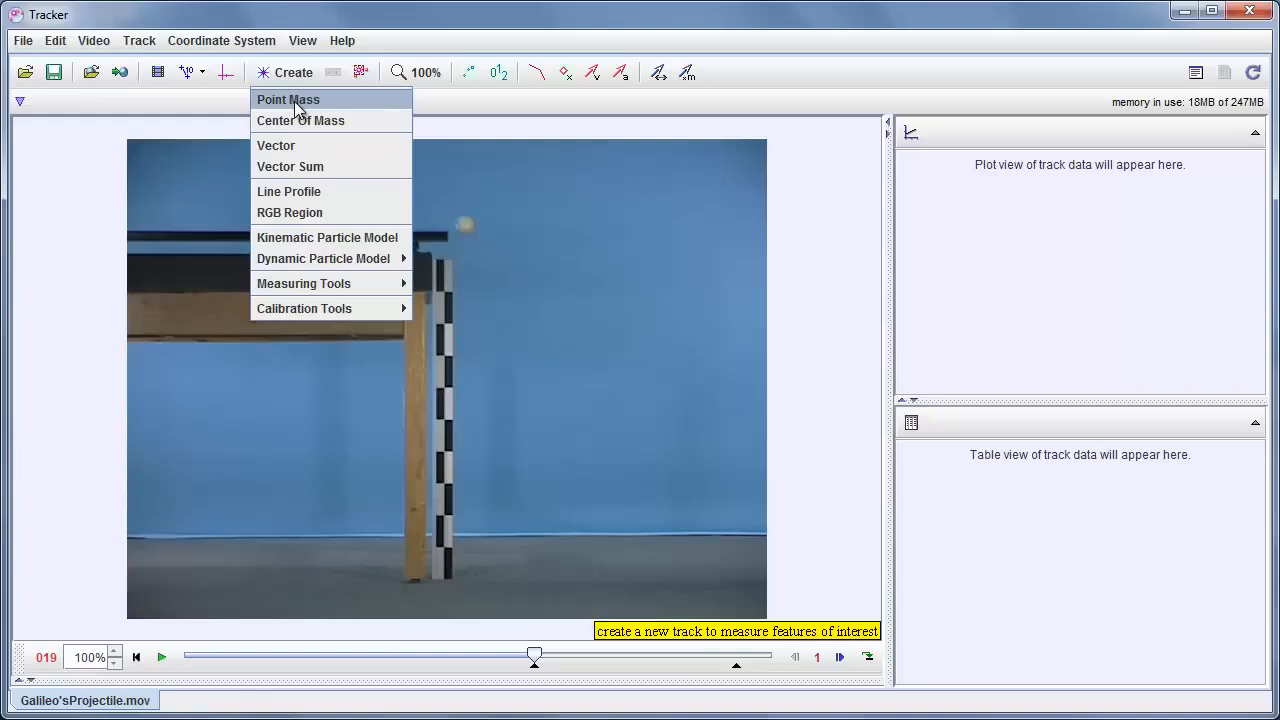
left_click(294, 101)
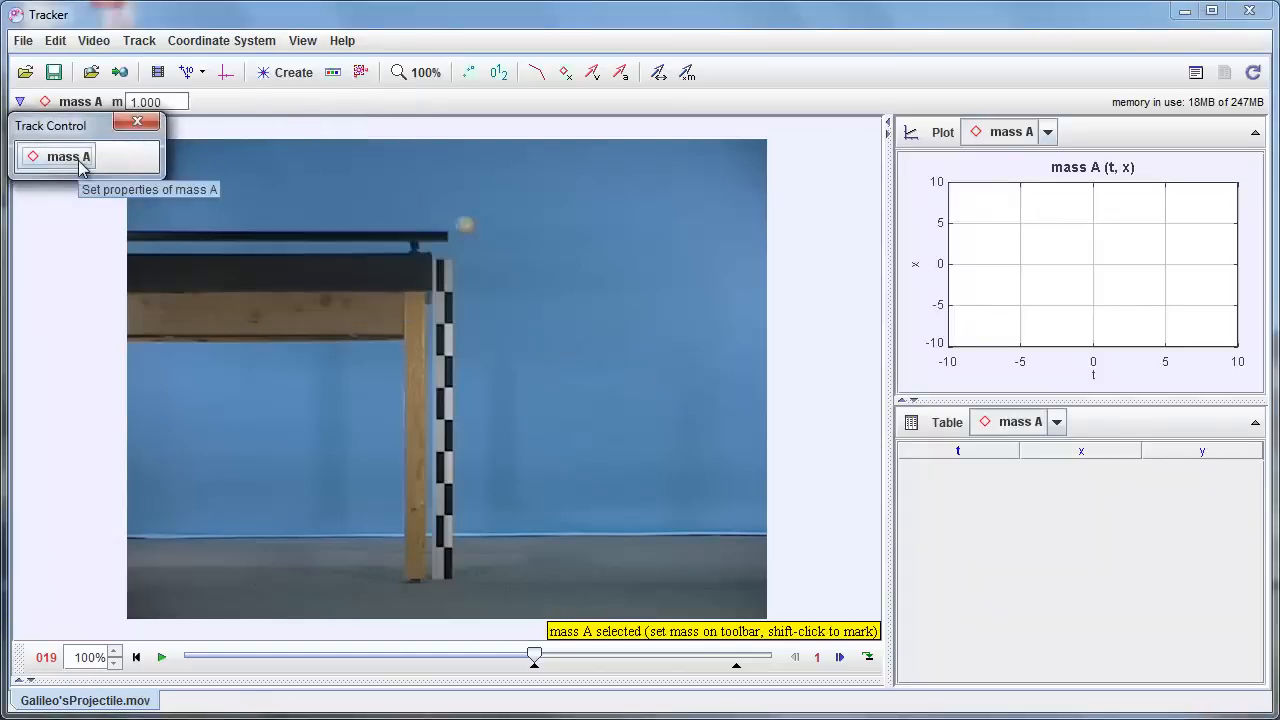
left_click_drag(88, 131, 116, 164)
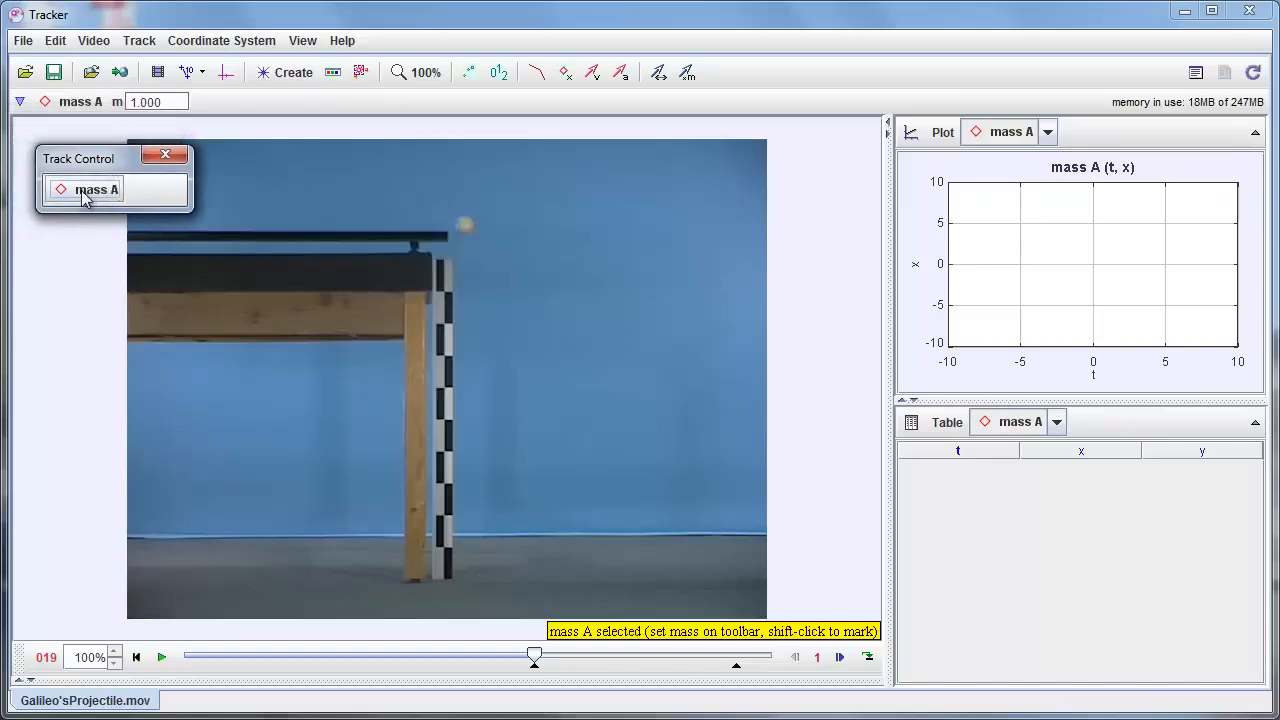
Examine the property options available for the mass A track and the location of its mass value.
left_click(86, 197)
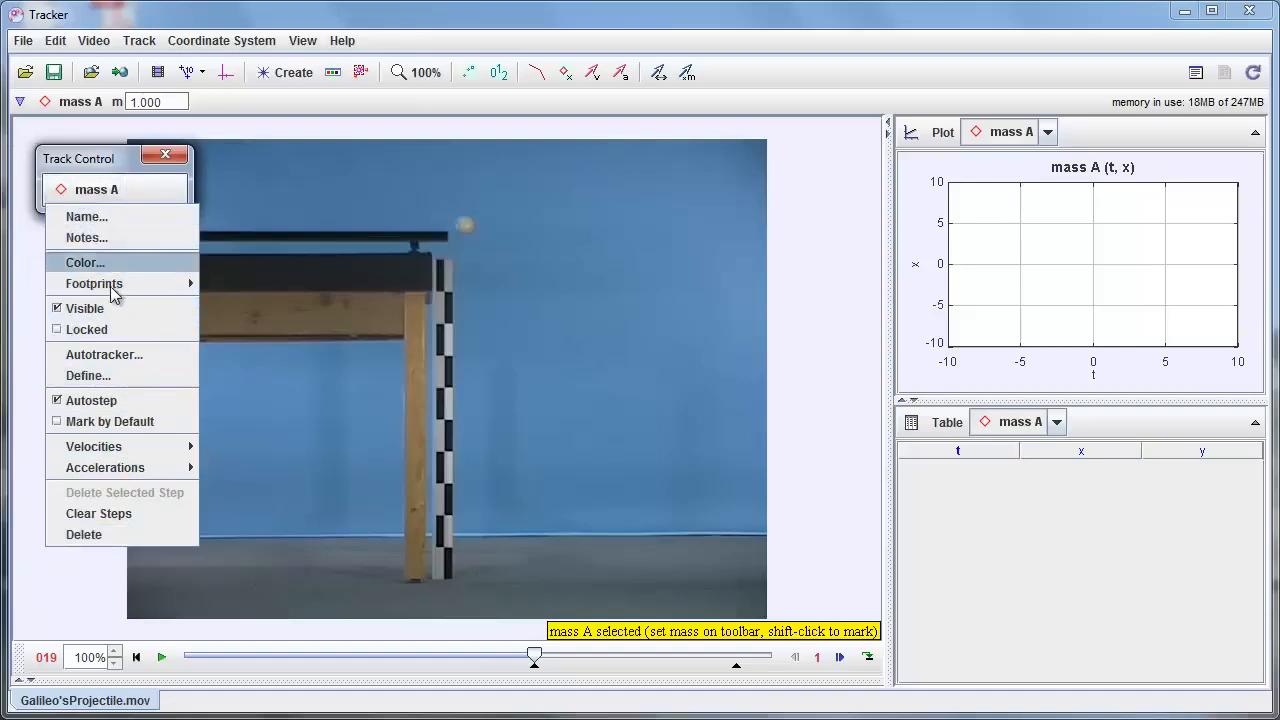
left_click(100, 197)
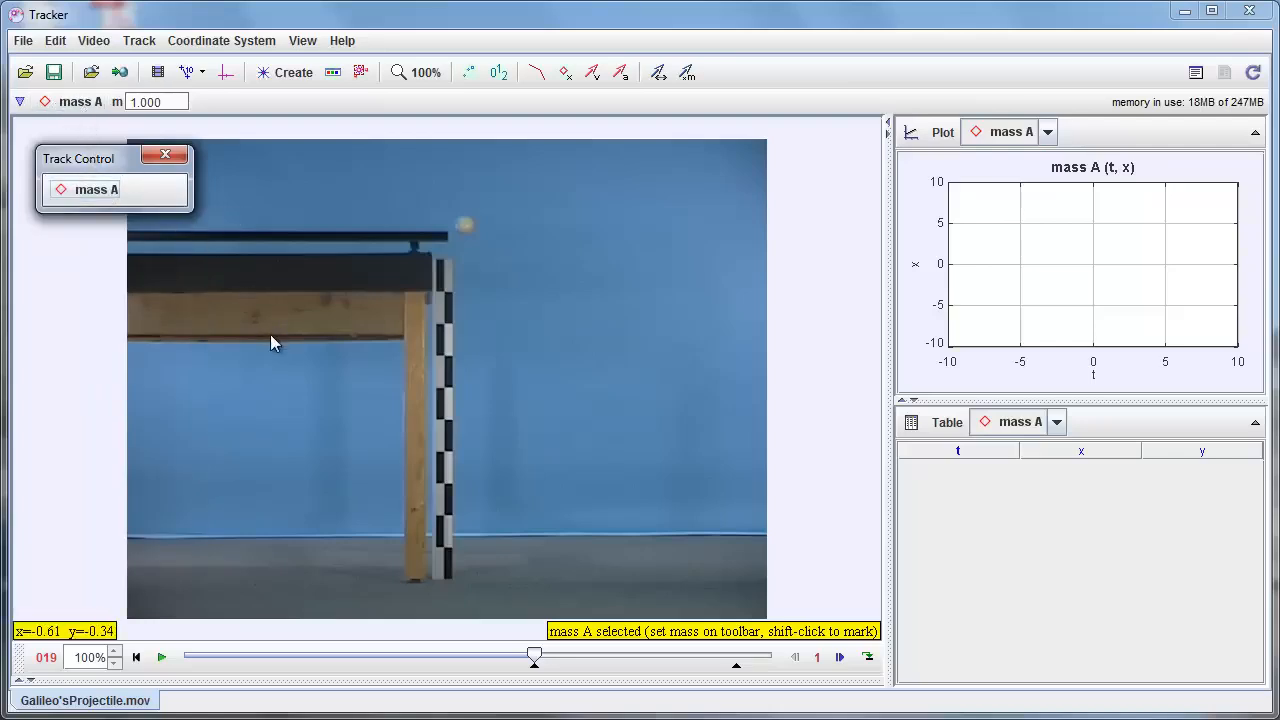
left_click(78, 108)
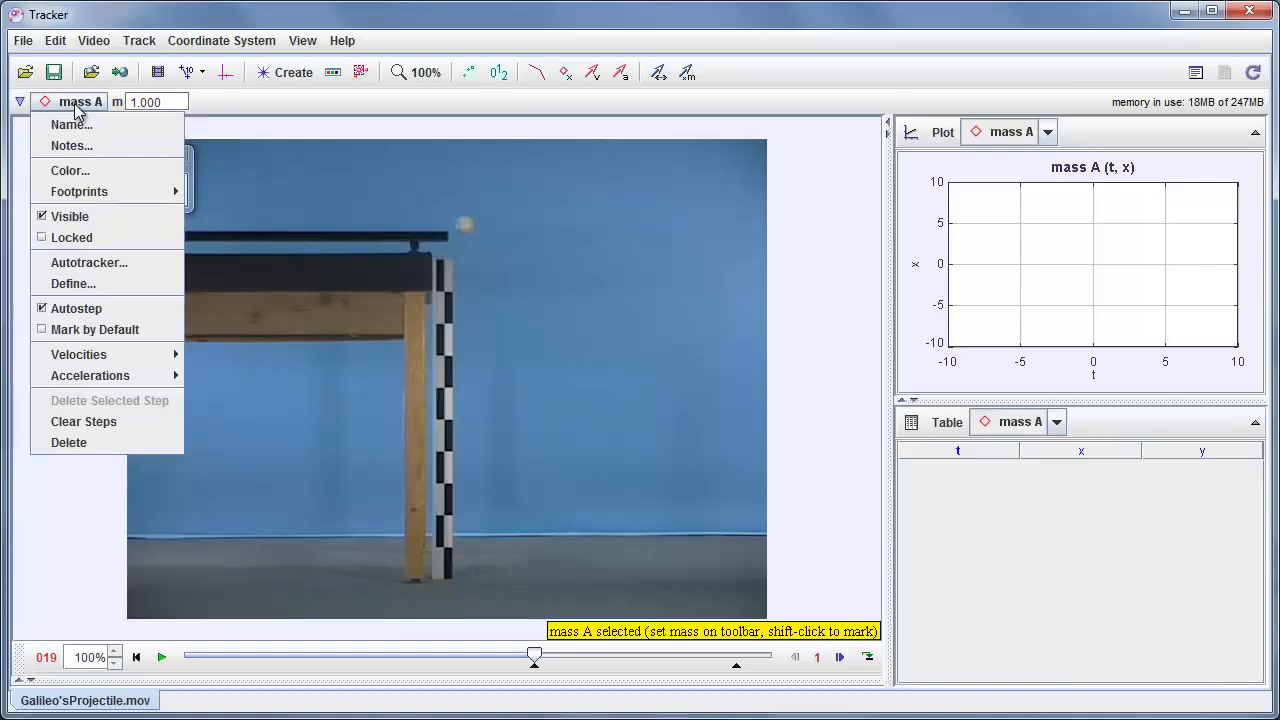
left_click(76, 106)
left_click(108, 196)
left_click(108, 196)
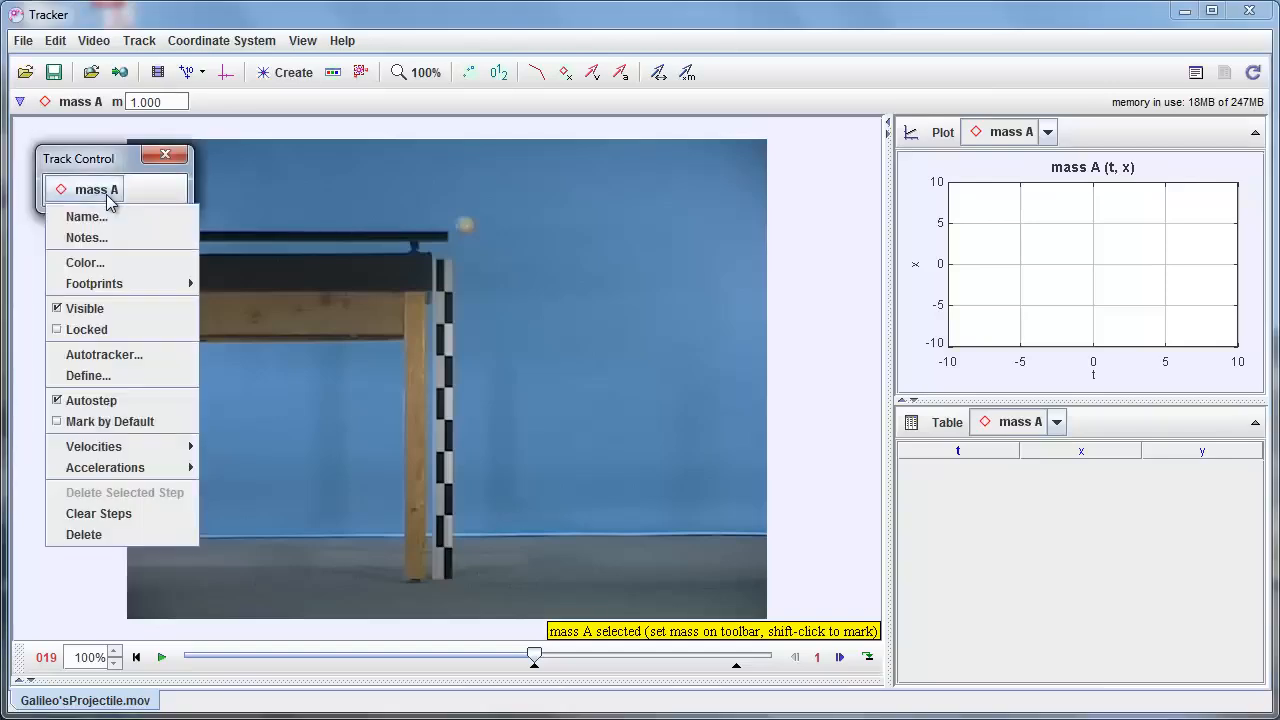
left_click(109, 195)
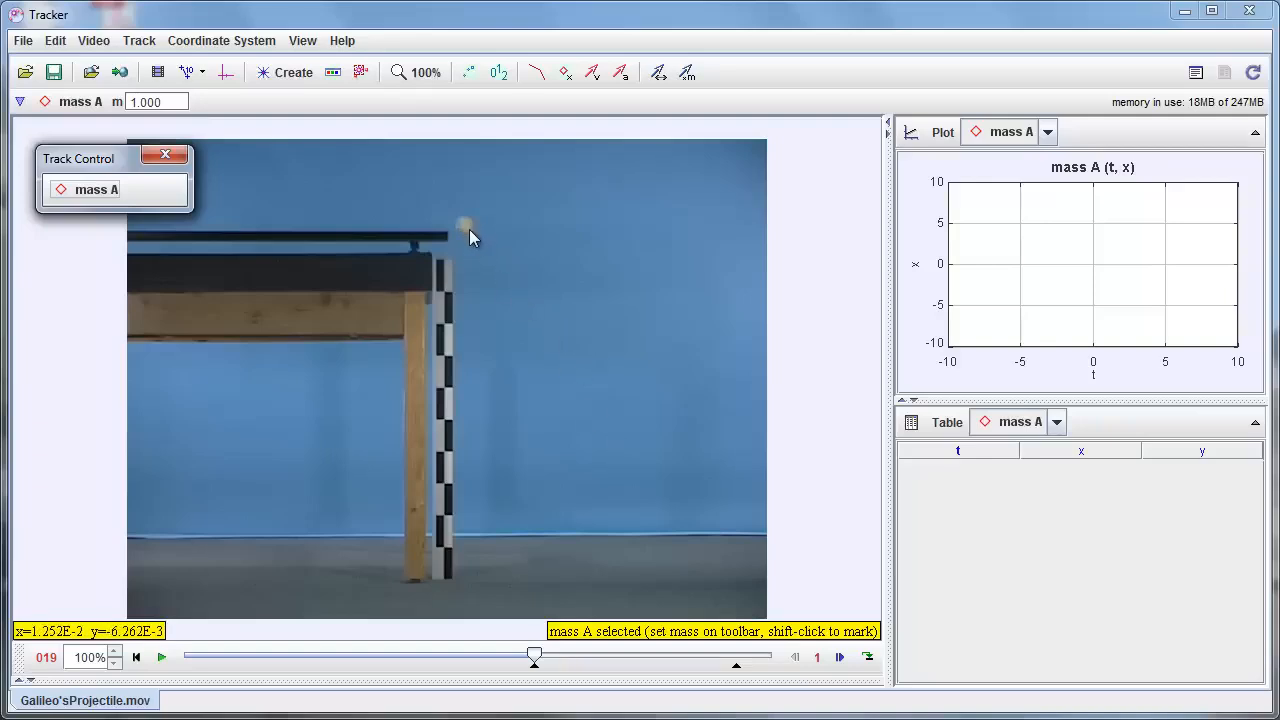
left_click(181, 103)
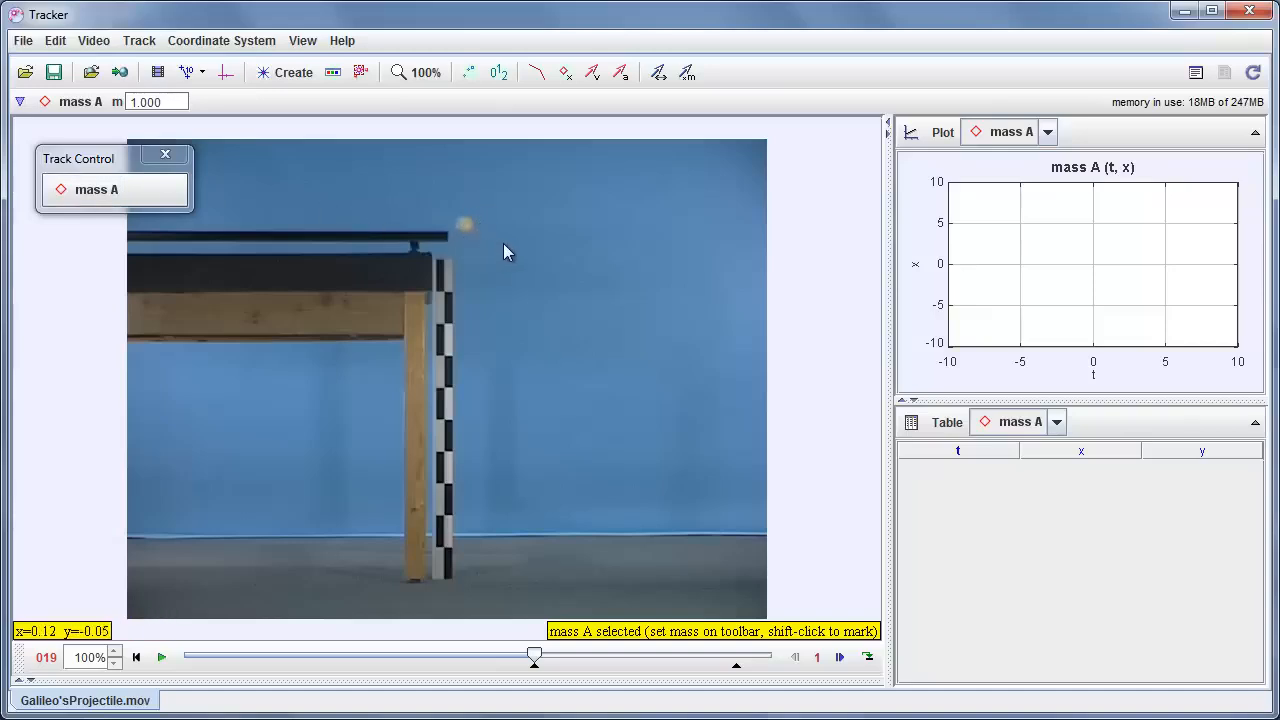
Mark mass A's position on the ball in each successive frame from 19 to 30.
key("shift")
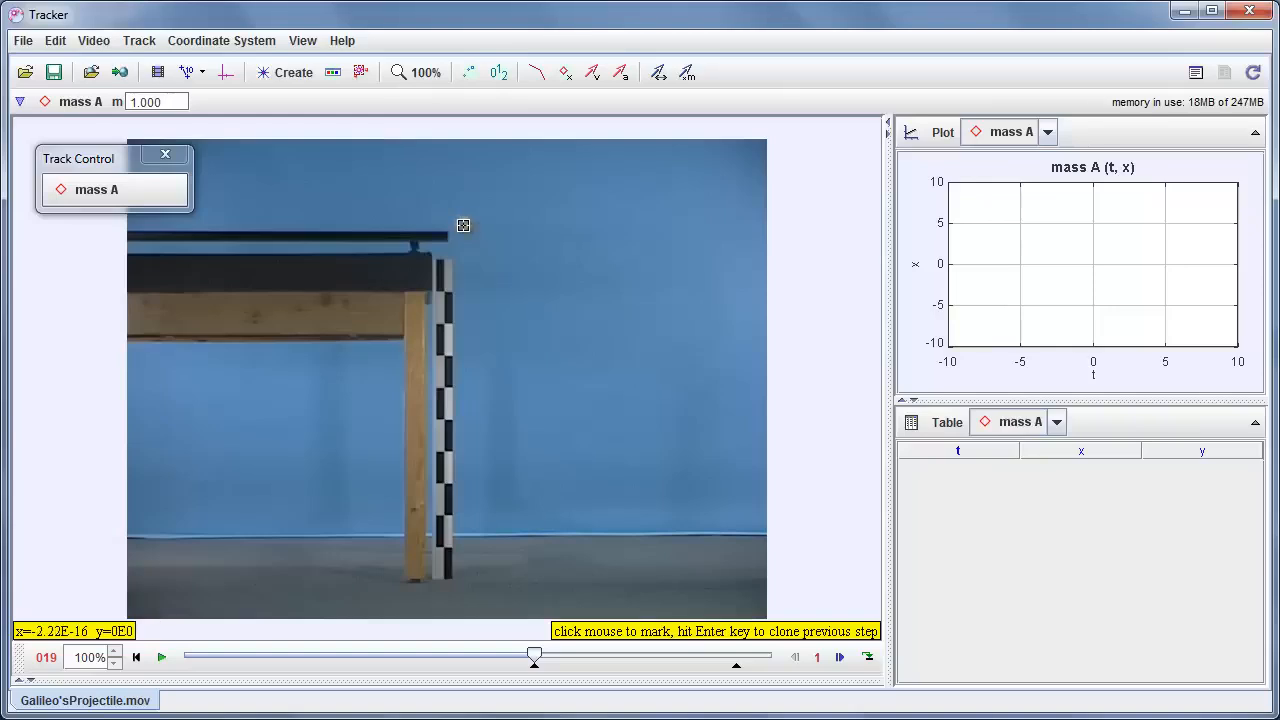
left_click(465, 225, "shift")
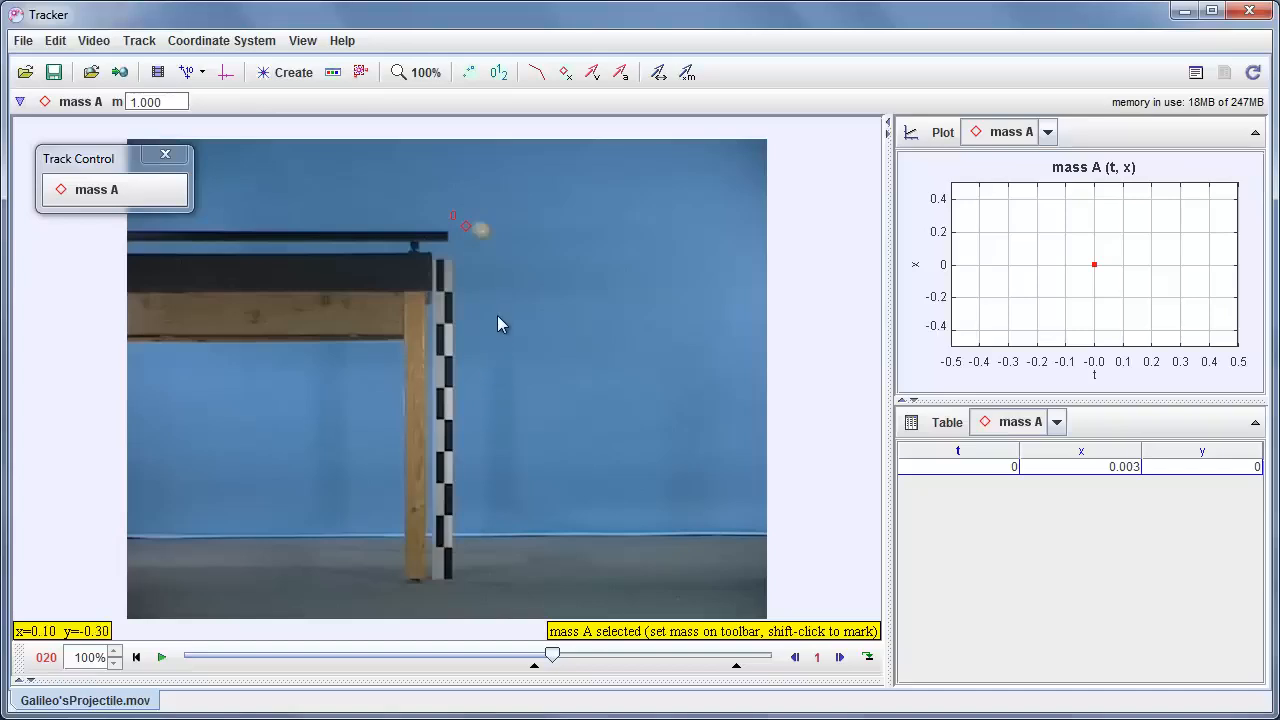
key("shift")
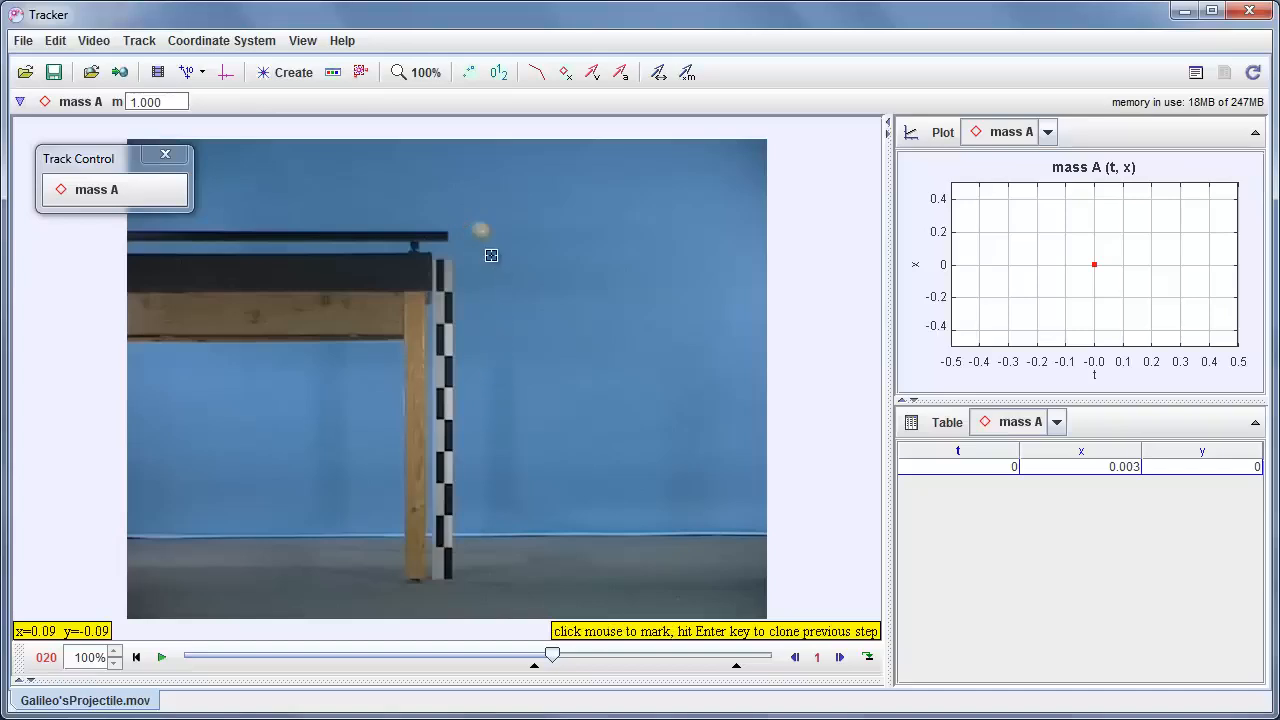
left_click(466, 228, "shift")
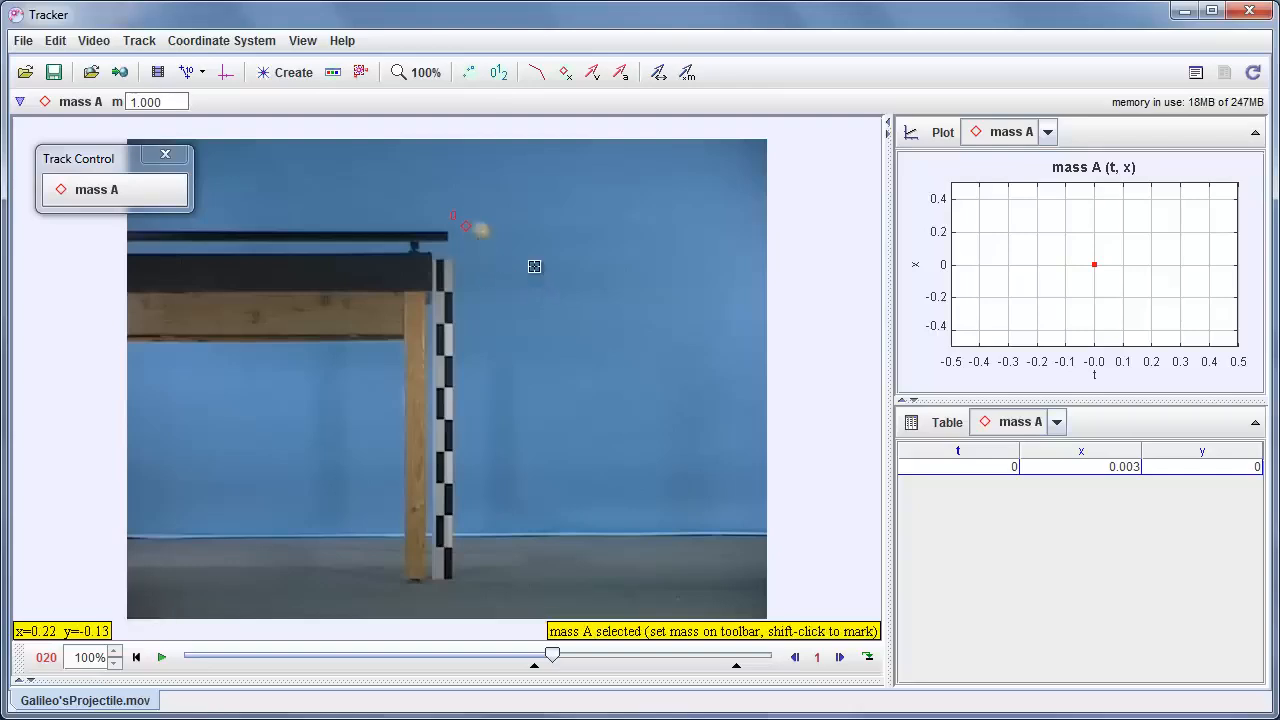
key("shift")
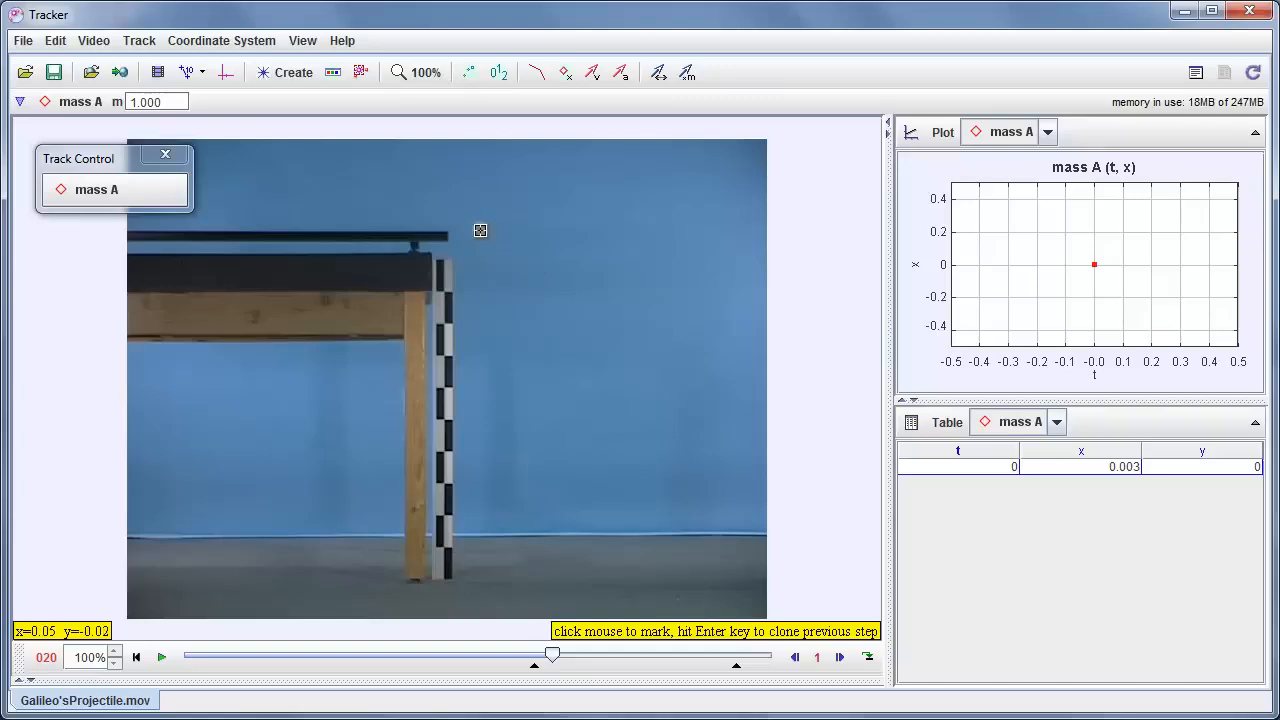
left_click(480, 231, "shift")
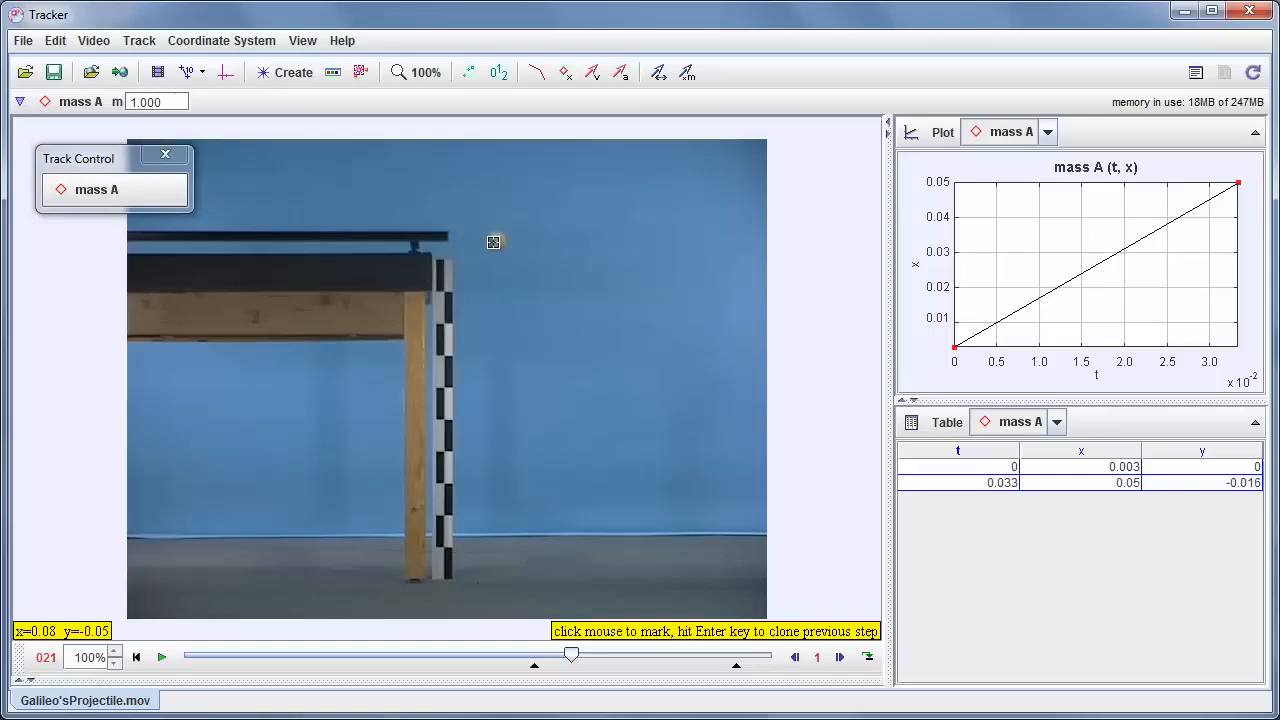
left_click(498, 243, "shift")
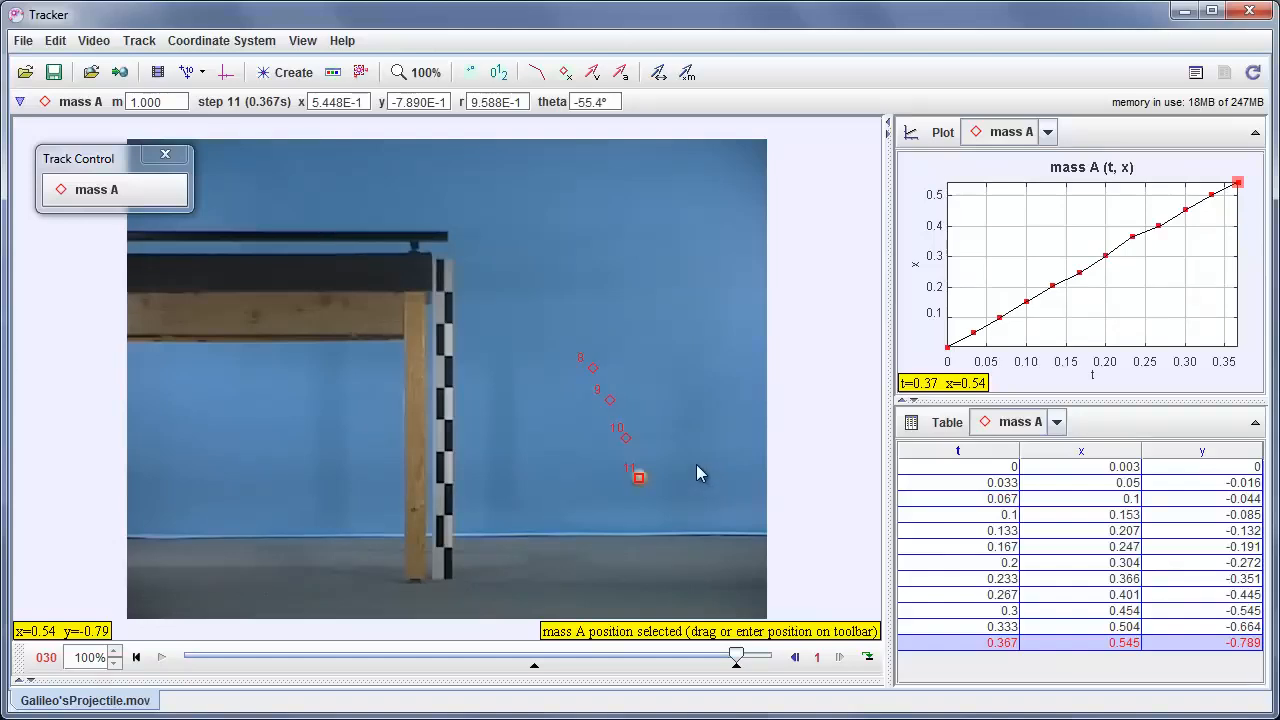
Return to frame 19 and check the marked positions against the ball frame by frame up to frame 26.
left_click(736, 665)
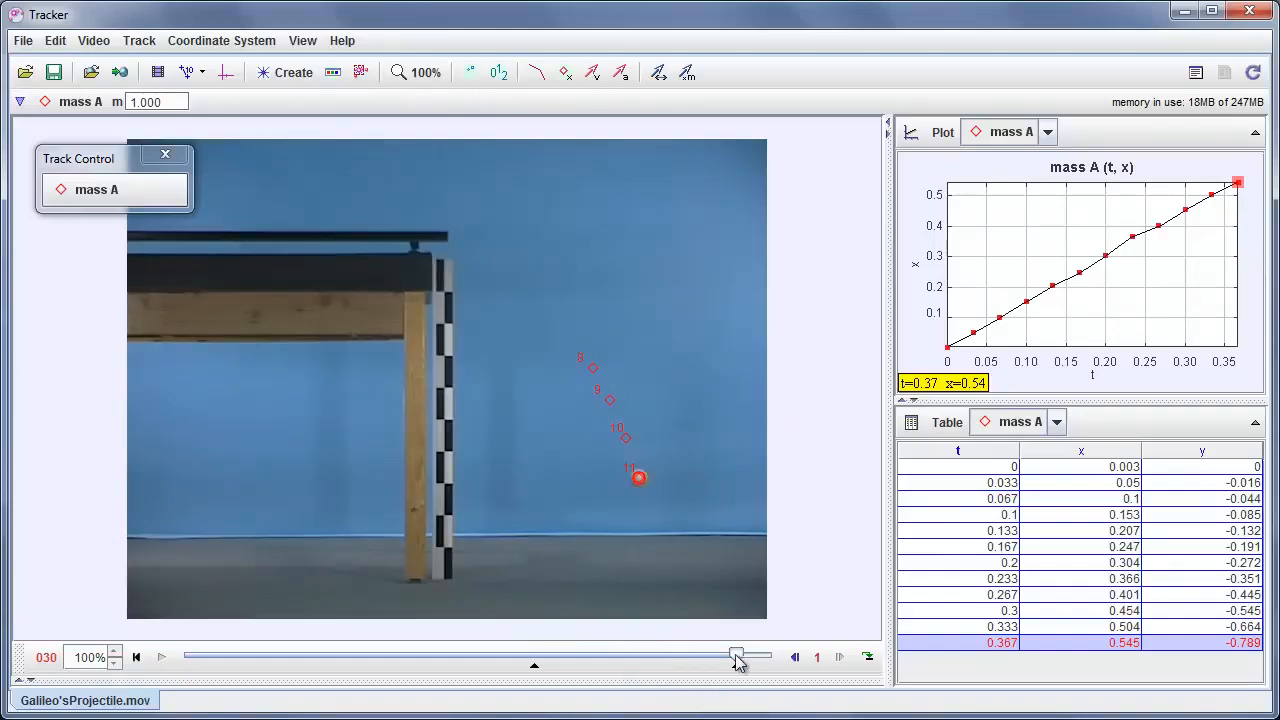
left_click_drag(736, 660, 534, 656)
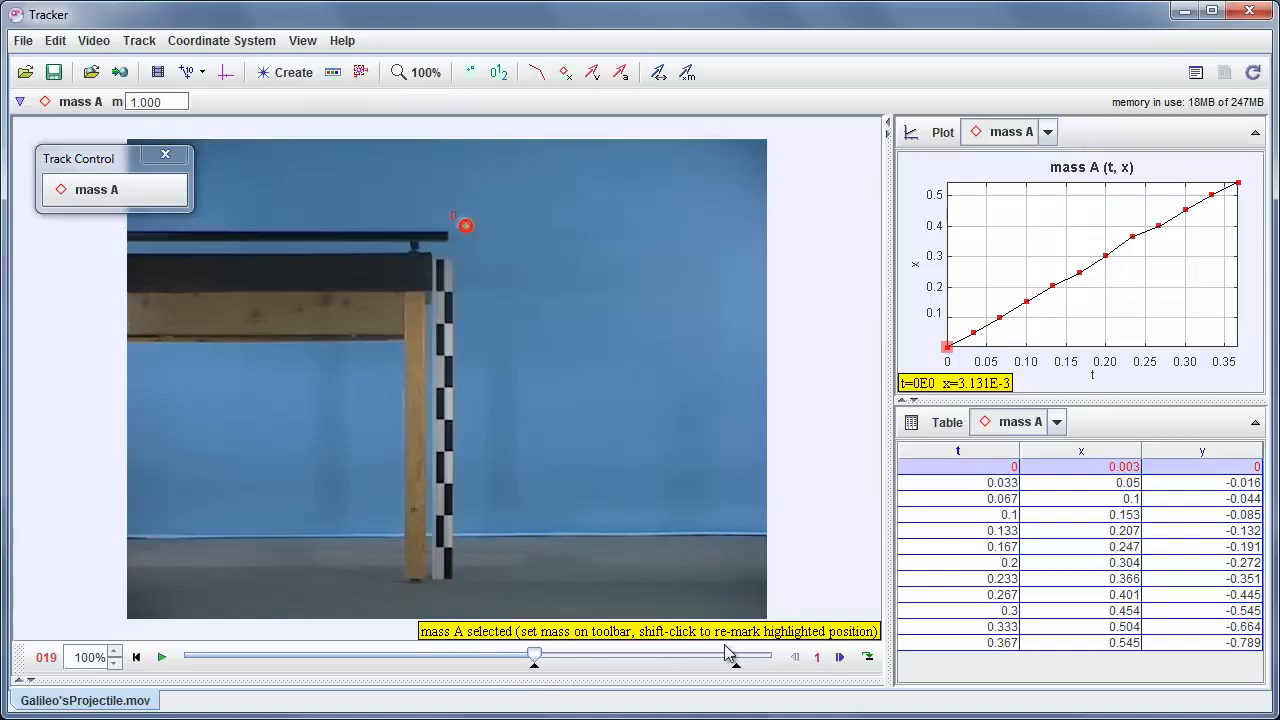
left_click(840, 657)
left_click(840, 657)
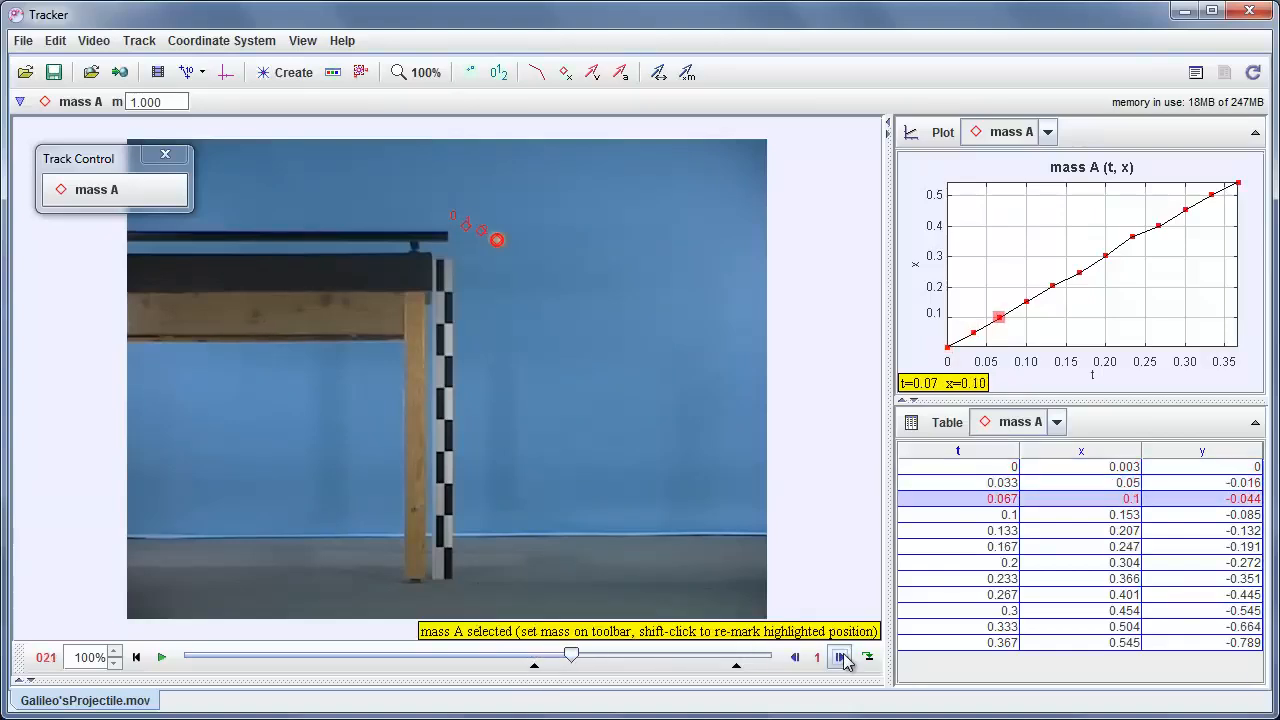
left_click(840, 657)
left_click(840, 657)
left_click(840, 657)
left_click(840, 657)
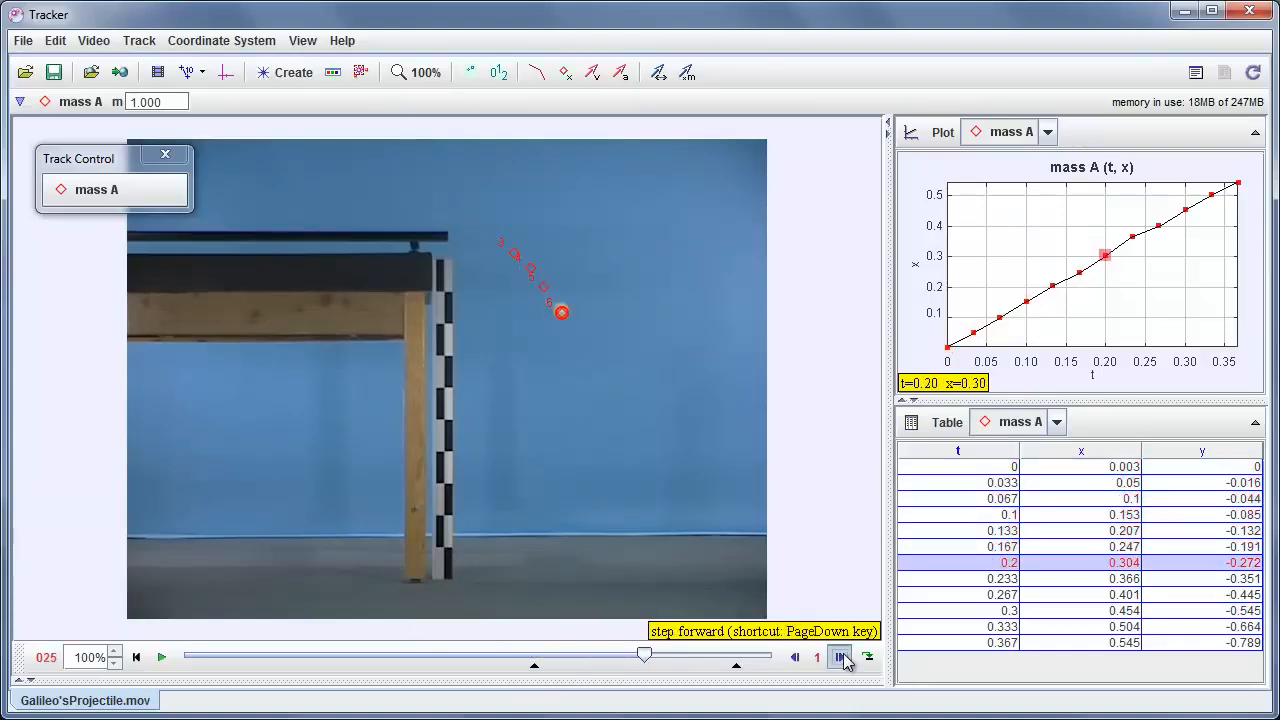
left_click(840, 657)
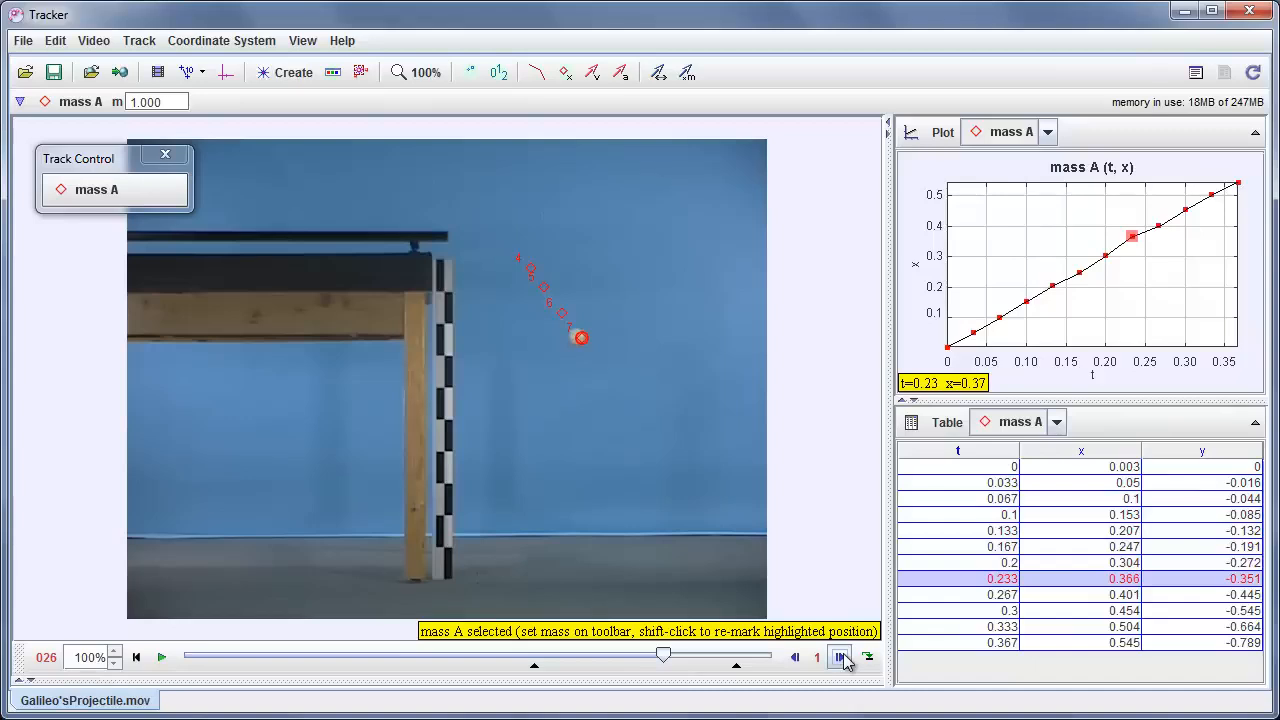
Move mass A's step 7 mark in frame 26 onto the ball's centre, at about x 0.354, y -0.354.
left_click(582, 344)
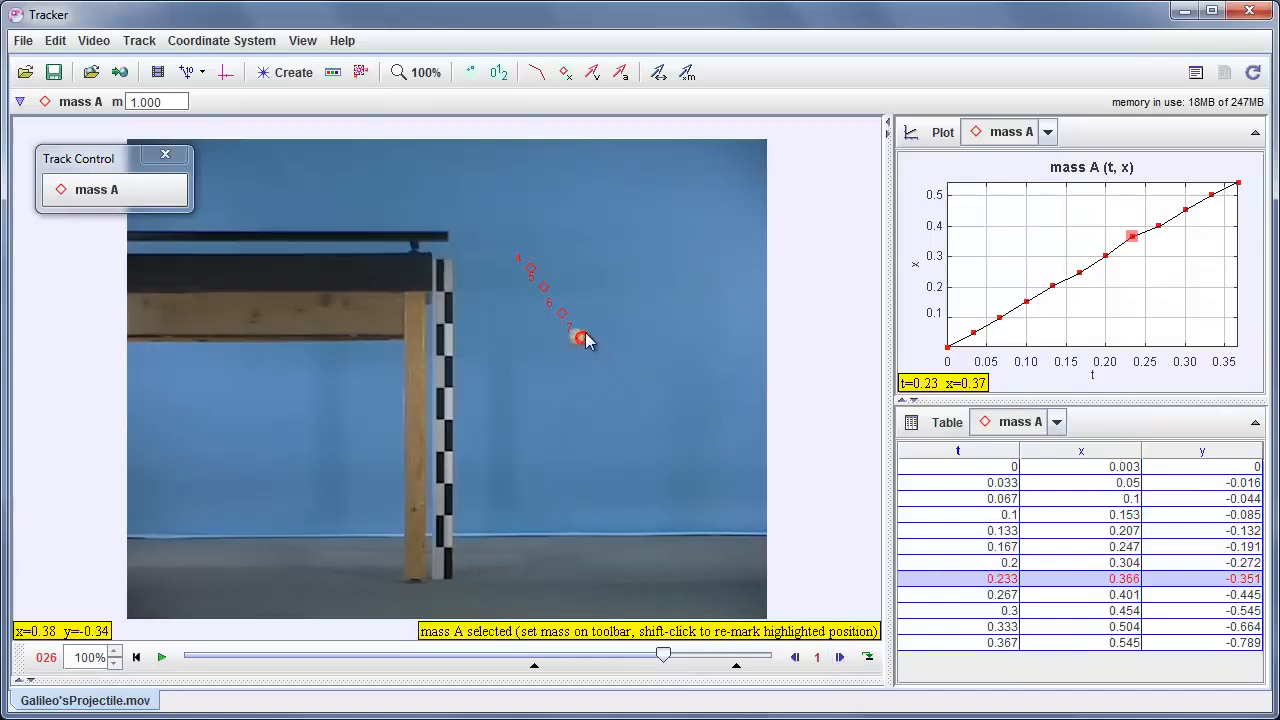
left_click(582, 342)
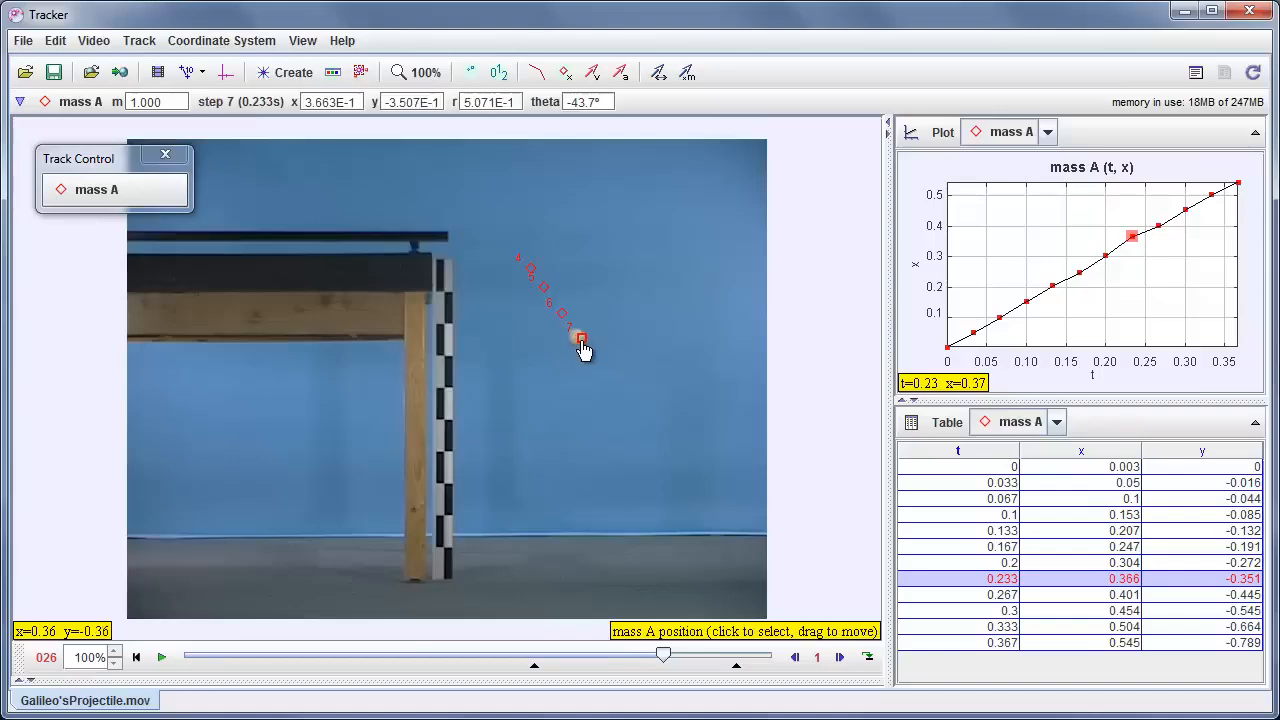
left_click_drag(581, 342, 578, 340)
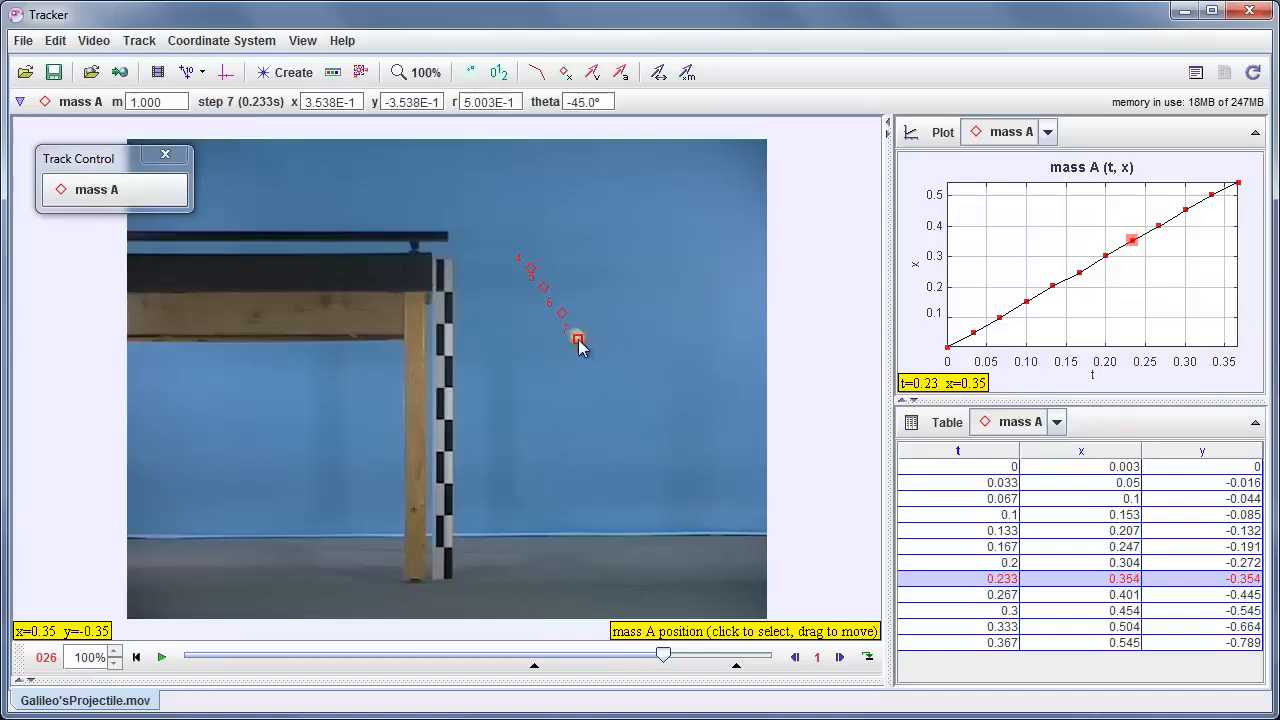
left_click(578, 342)
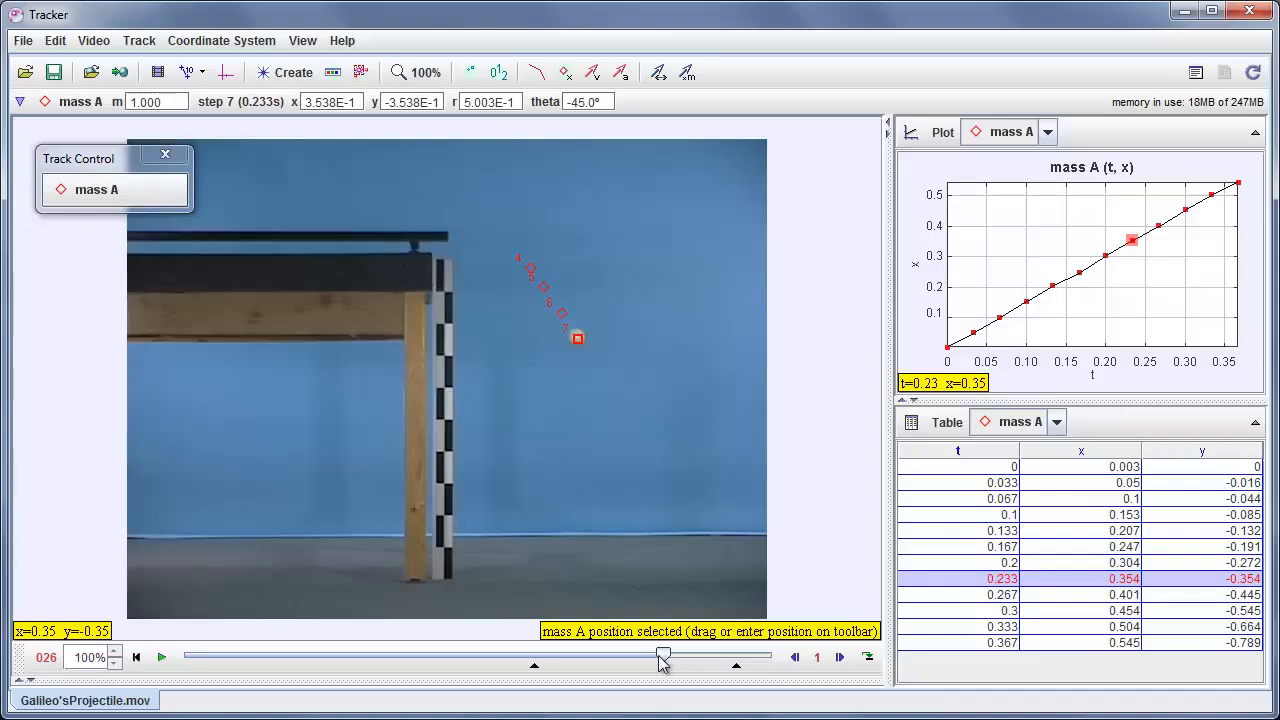
Go back to frame 25 and plot mass A's velocity y-component against time.
mouse_move(663, 657)
left_mouse_down()
mouse_move(540, 660)
mouse_move(566, 678)
mouse_move(636, 658)
left_mouse_up()
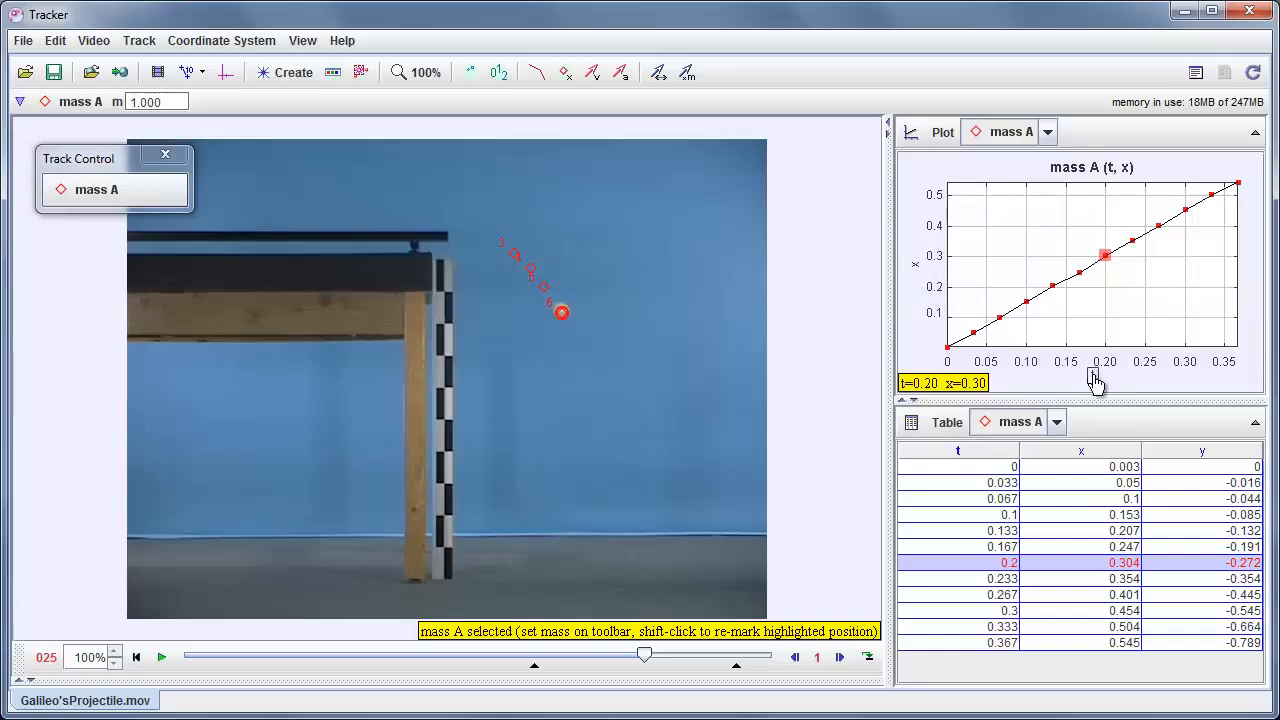
left_click(916, 270)
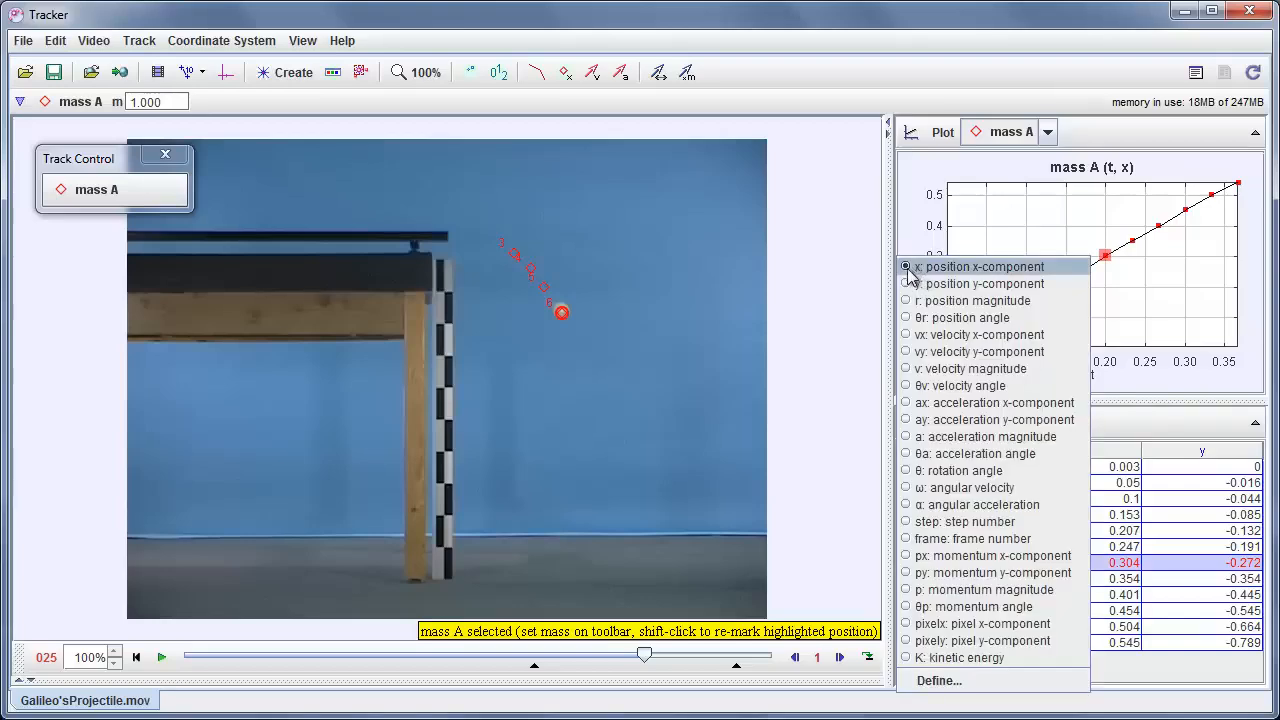
left_click(927, 352)
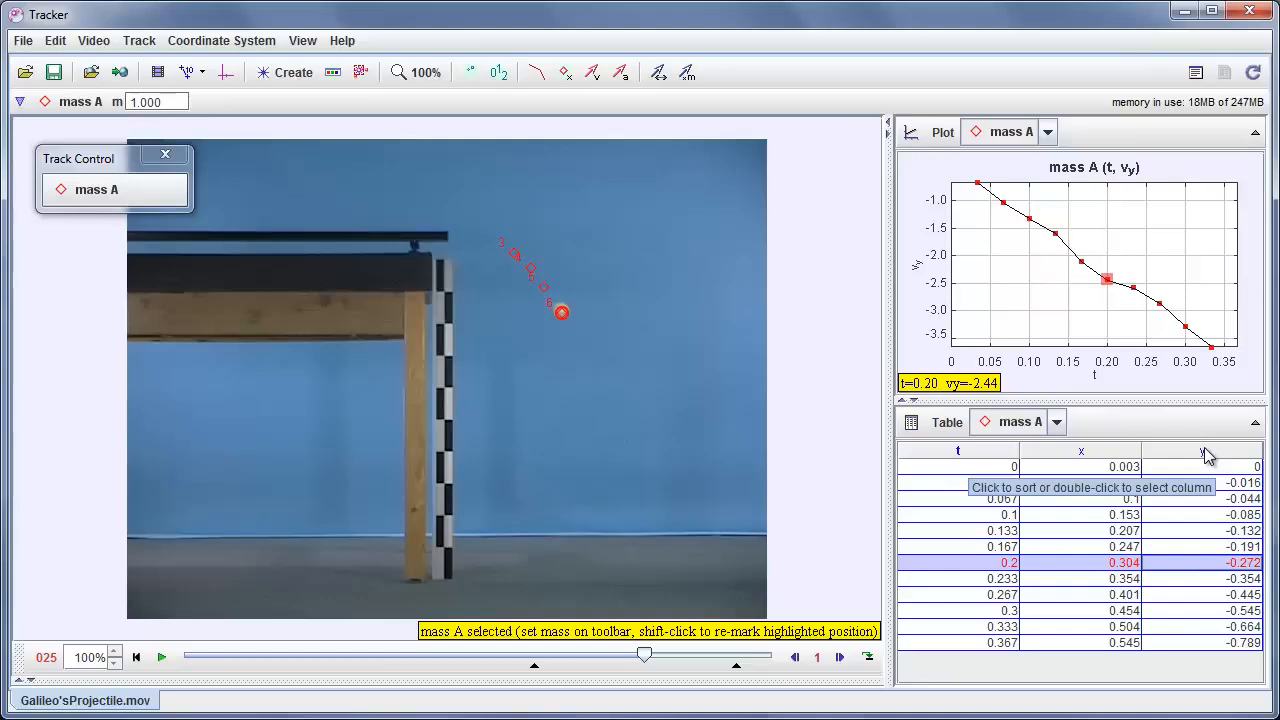
Add the vy column to mass A's data table and save the tab as a Tracker file.
left_click(946, 422)
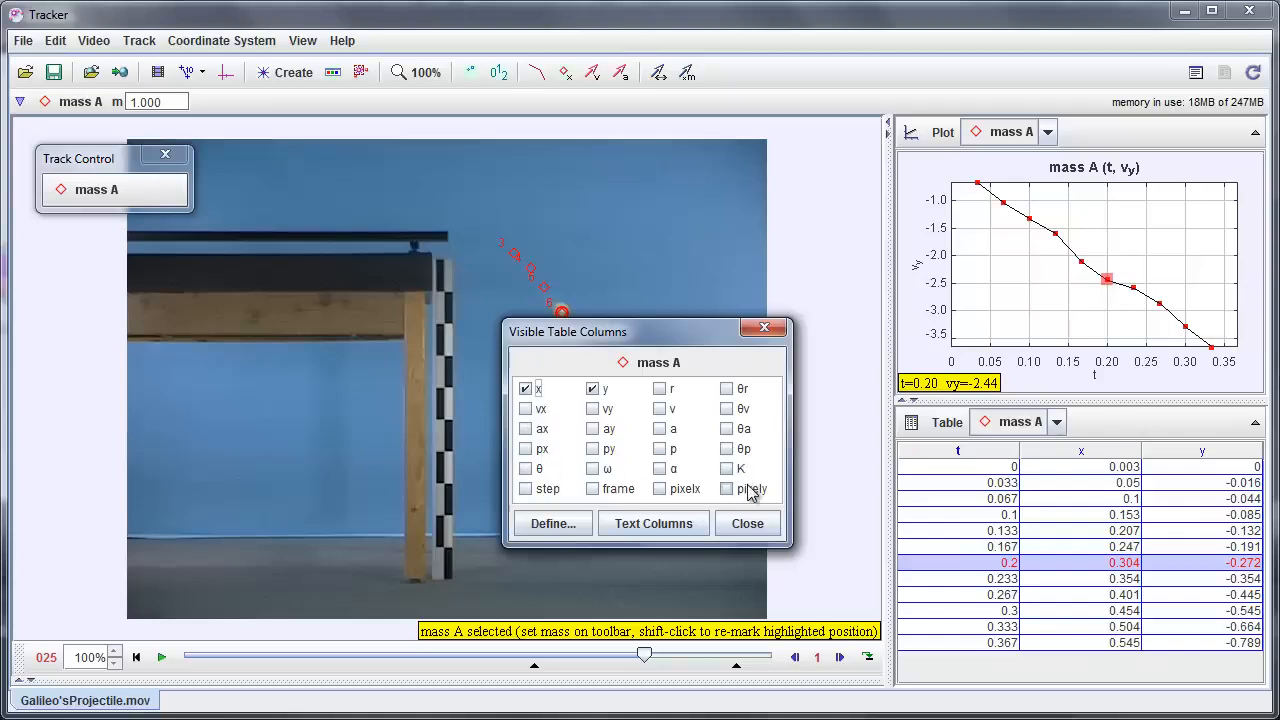
left_click(592, 409)
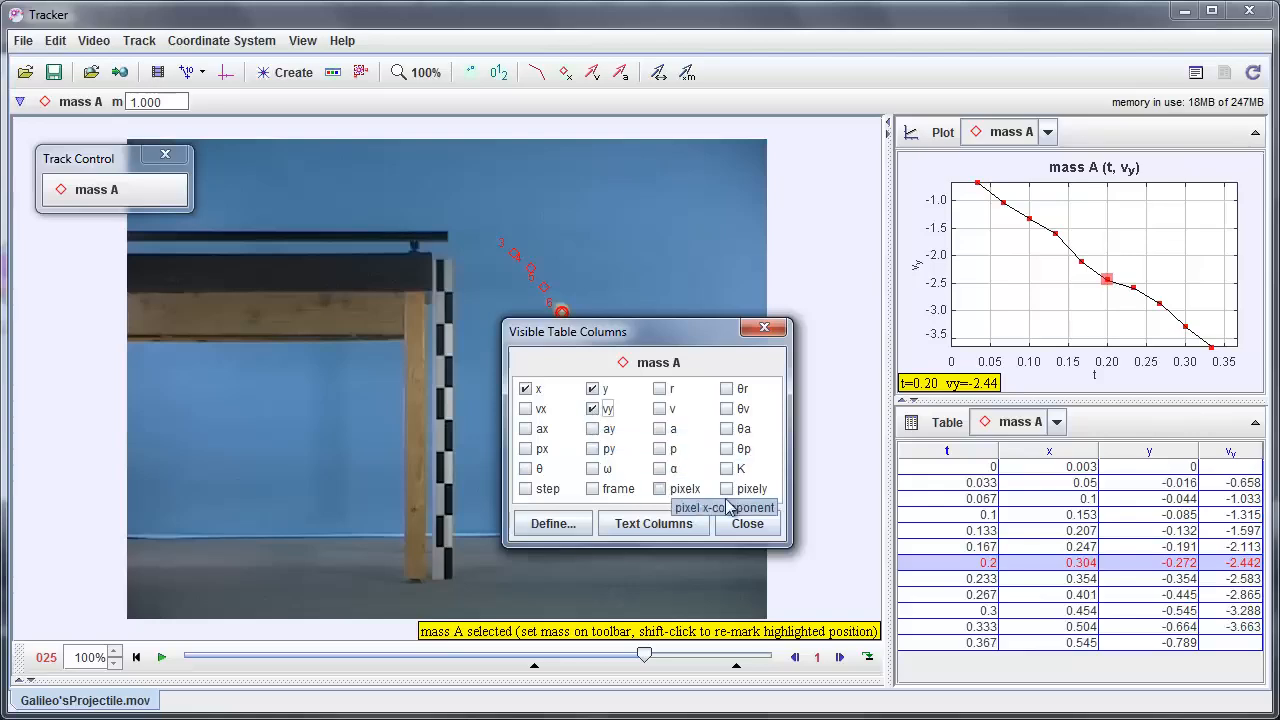
left_click(756, 528)
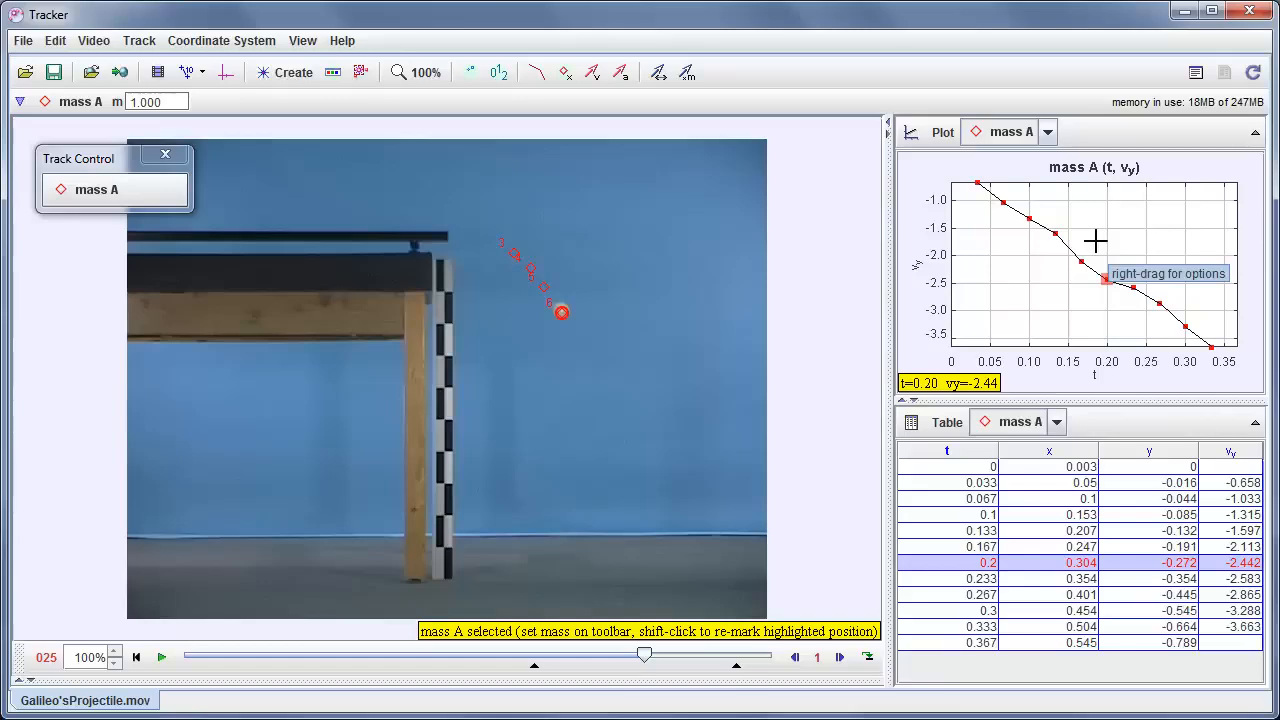
key("ctrl+s")
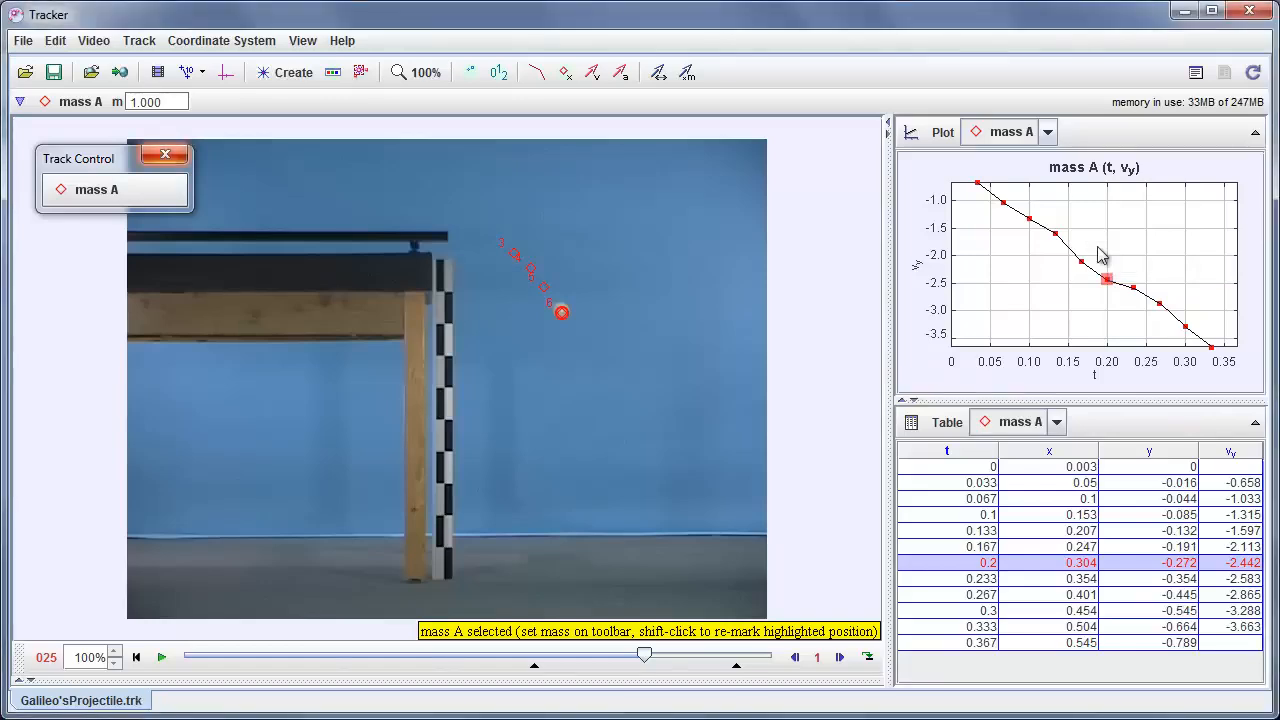
Analyze the vy plot in the Data Tool with an automatic Line fit, vy = A*t + B, and close the tool.
right_click(1100, 256)
left_click(1141, 503)
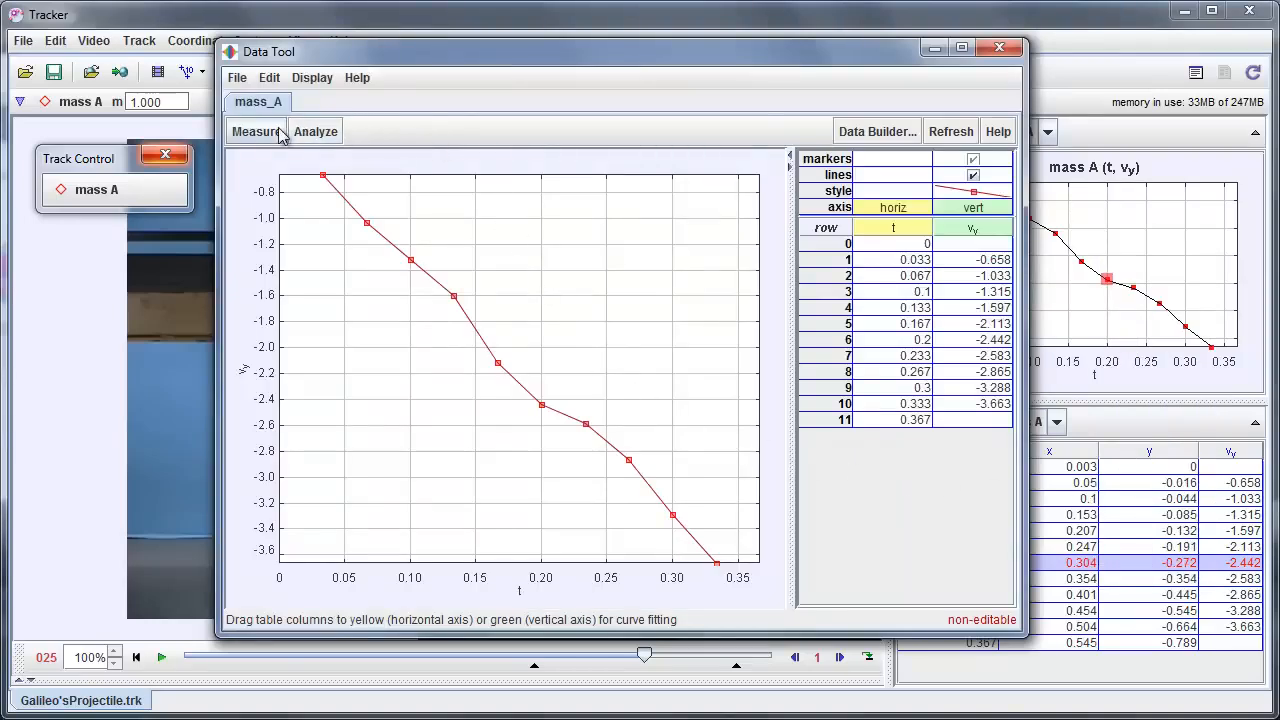
left_click(310, 136)
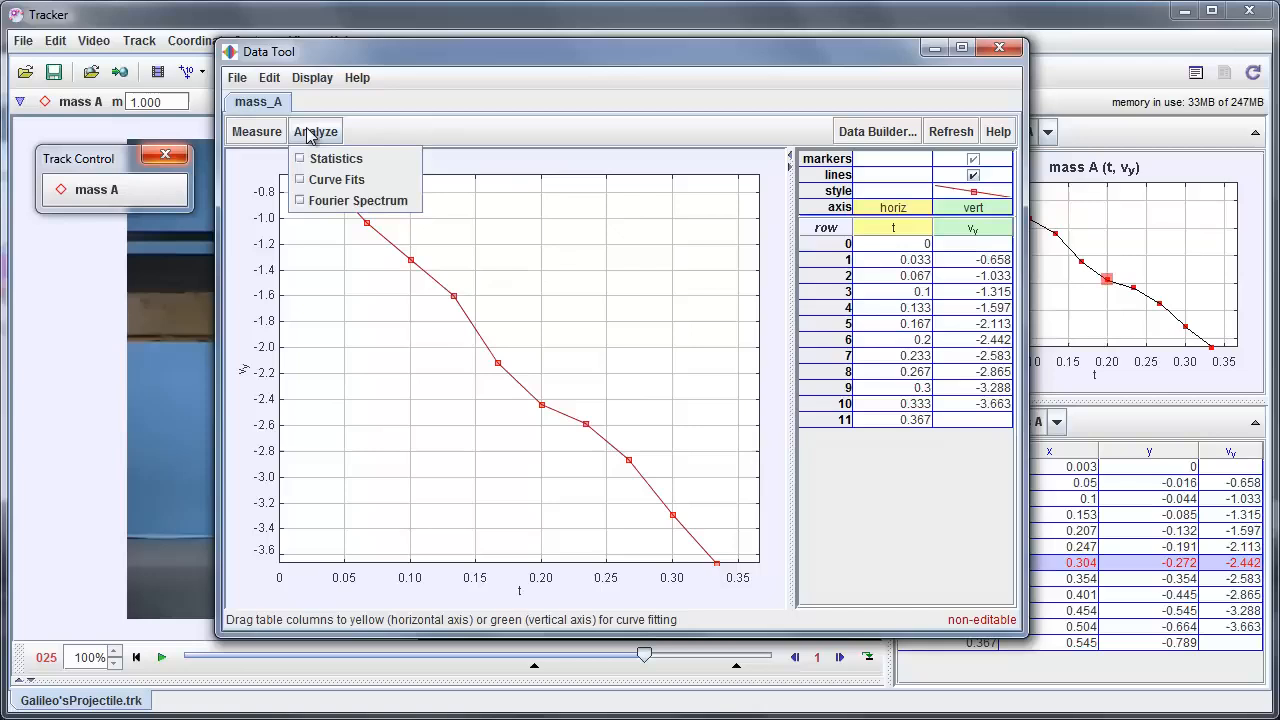
left_click(333, 182)
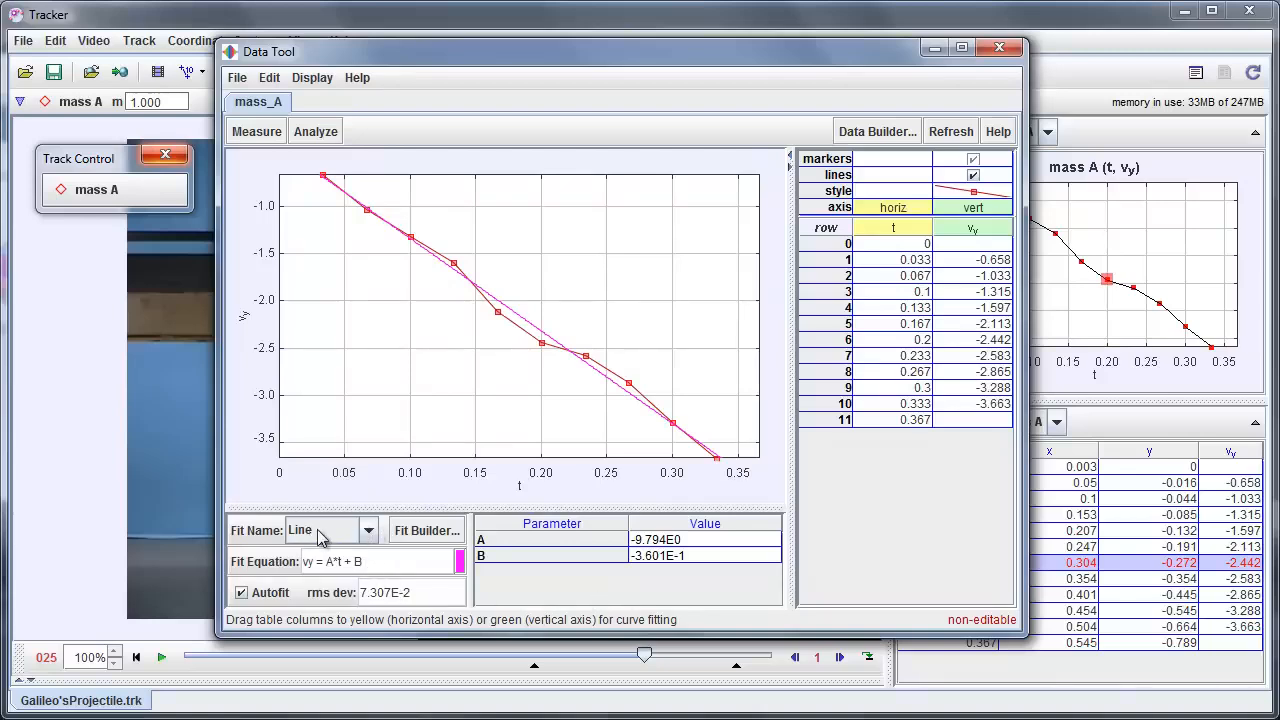
left_click(240, 594)
mouse_move(651, 549)
left_click(1000, 50)
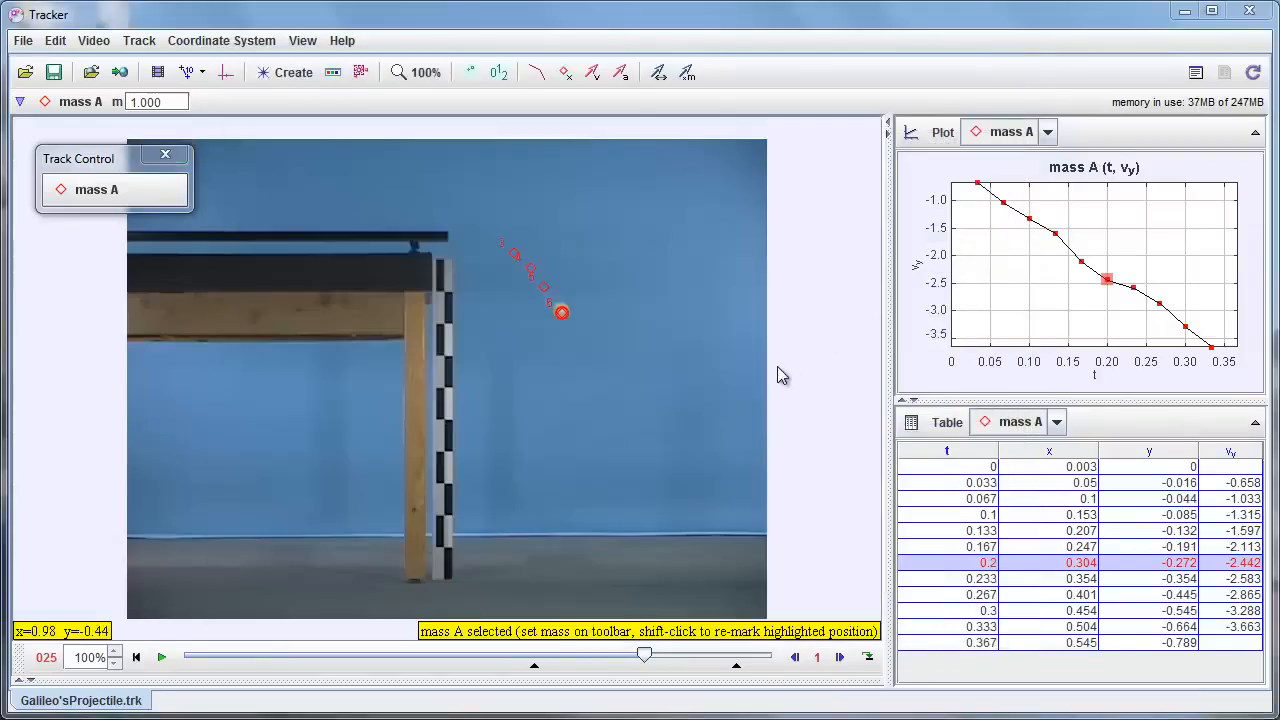
Save a copy of the tab as Galileo'sProjectile.trk on the Desktop.
left_click(24, 42)
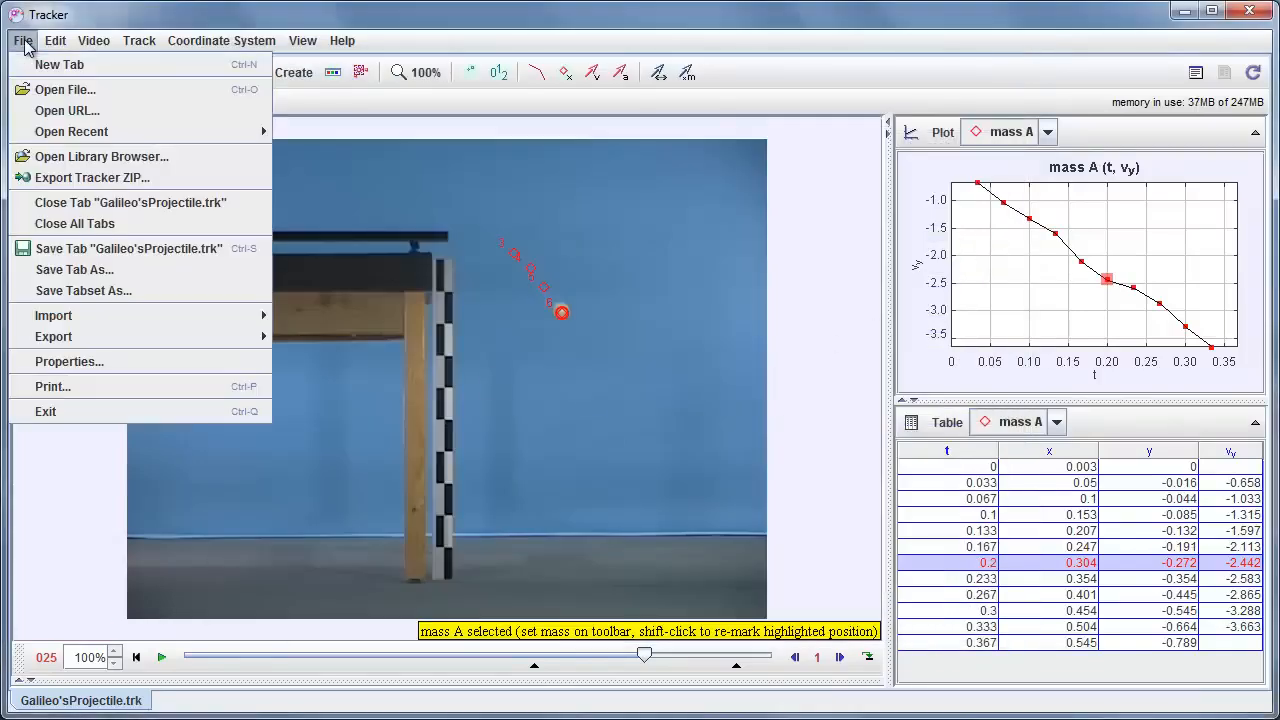
left_click(72, 270)
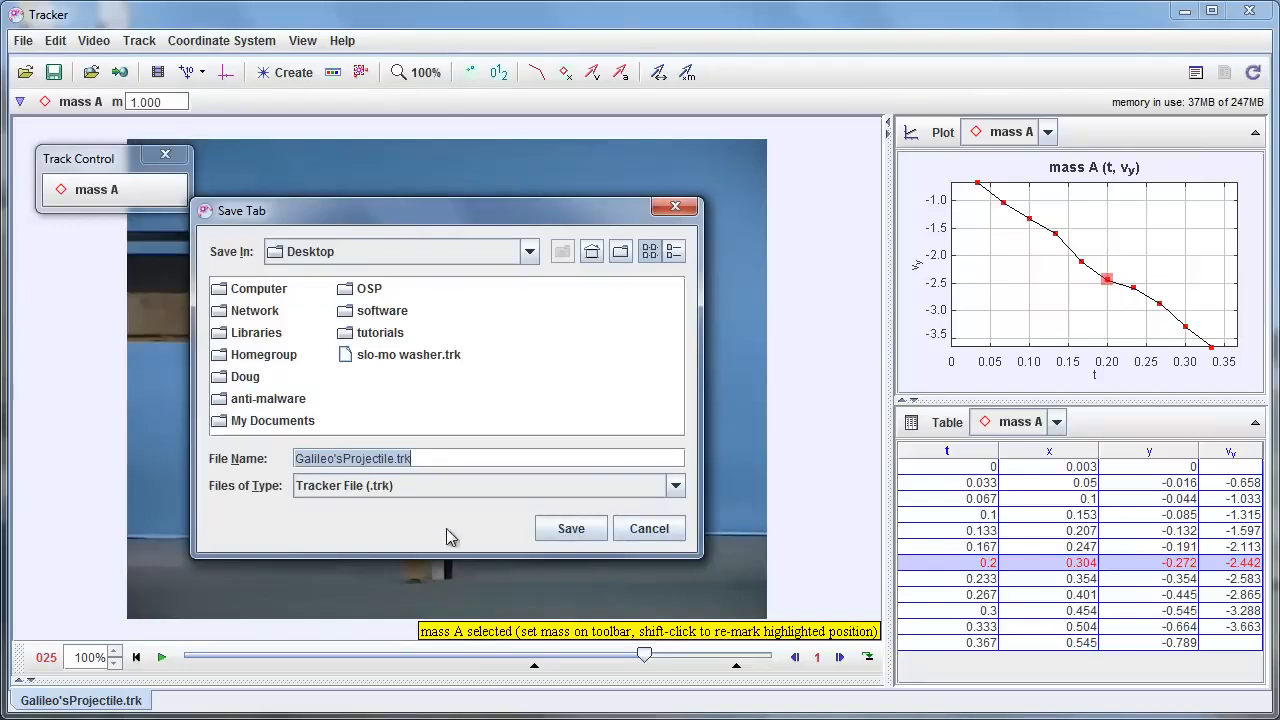
left_click(571, 535)
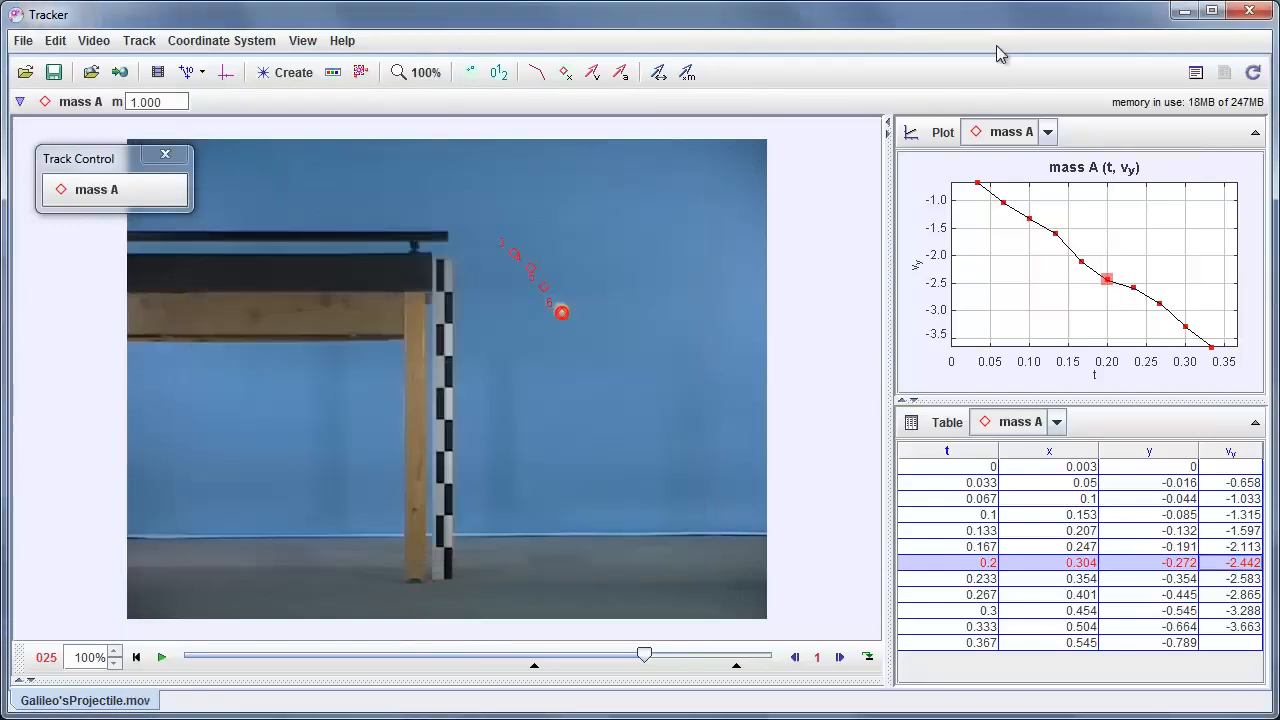